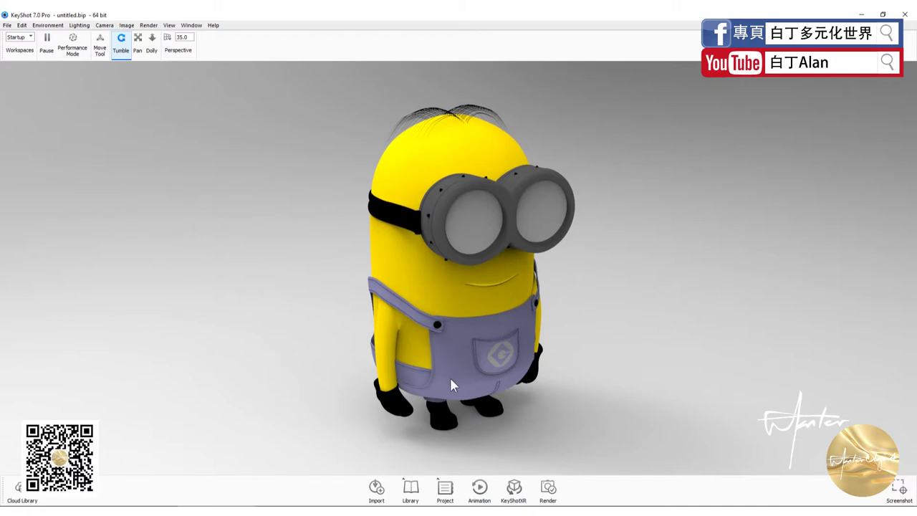
Step: Show the Project panel's Scene tab listing the Minions-2 model and its cameras
{"action": "left_click", "coordinate": [445, 490]}
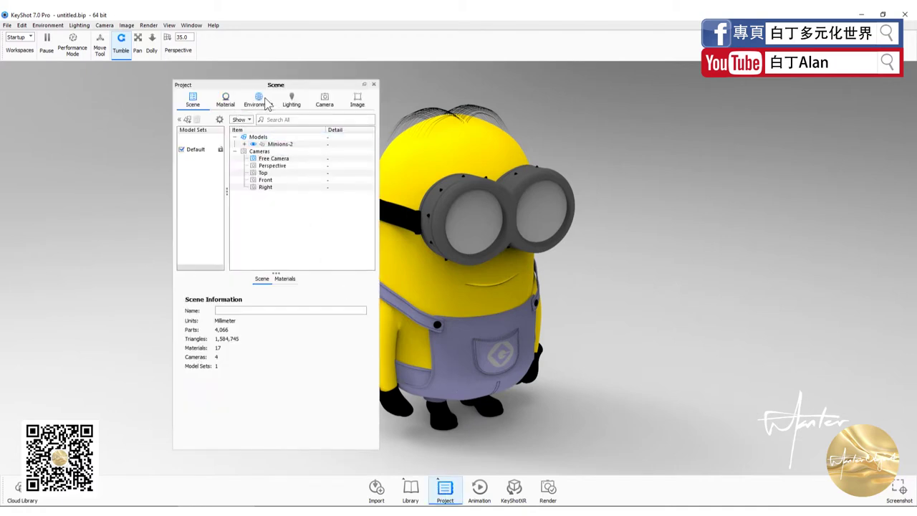
Step: Activate the Front camera from the Scene camera list, then close the Project panel
{"action": "left_click", "coordinate": [228, 102]}
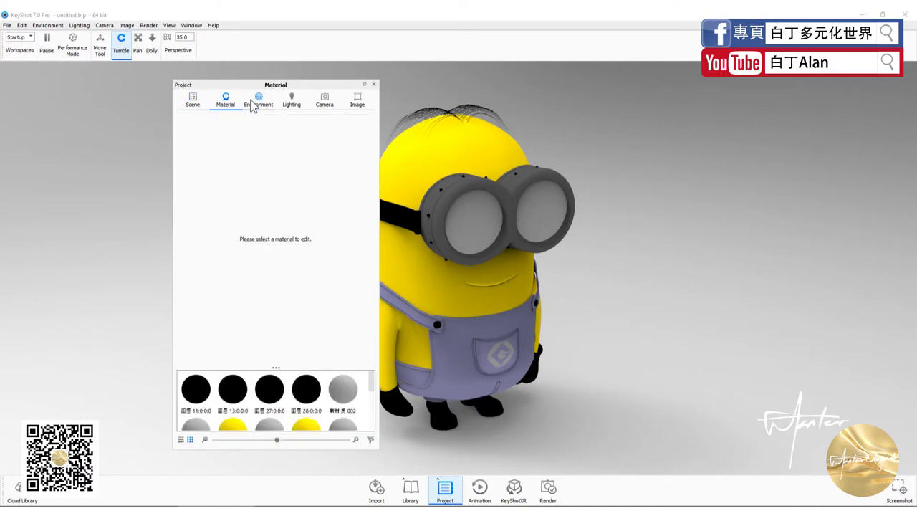
{"action": "left_click", "coordinate": [196, 105]}
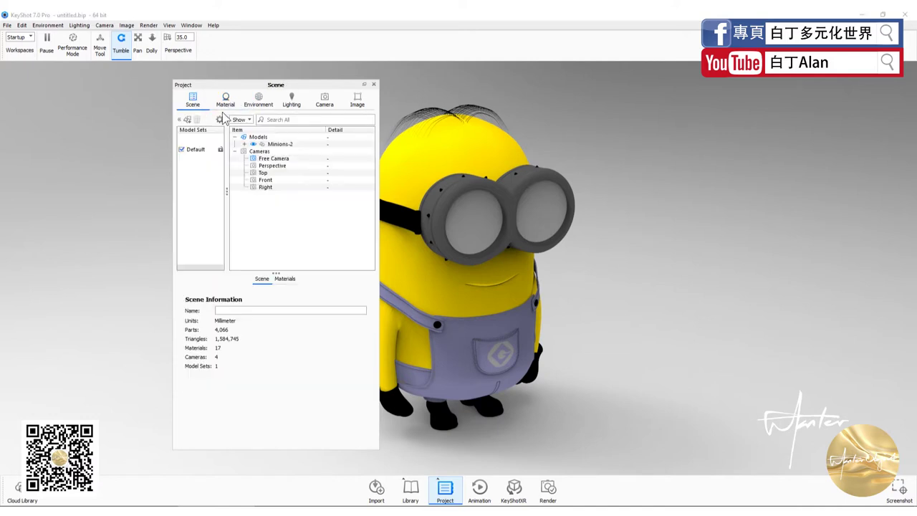
{"action": "left_click", "coordinate": [274, 173]}
{"action": "double_click", "coordinate": [267, 180]}
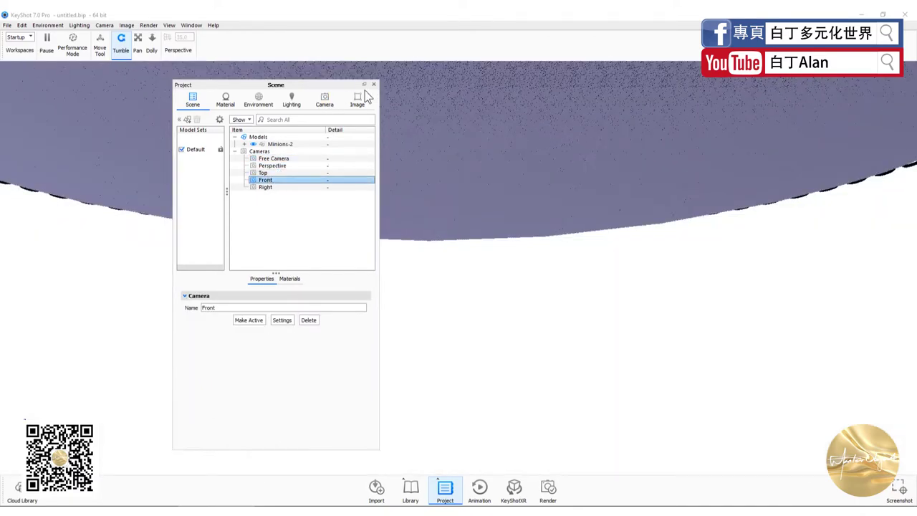
{"action": "left_click", "coordinate": [373, 85]}
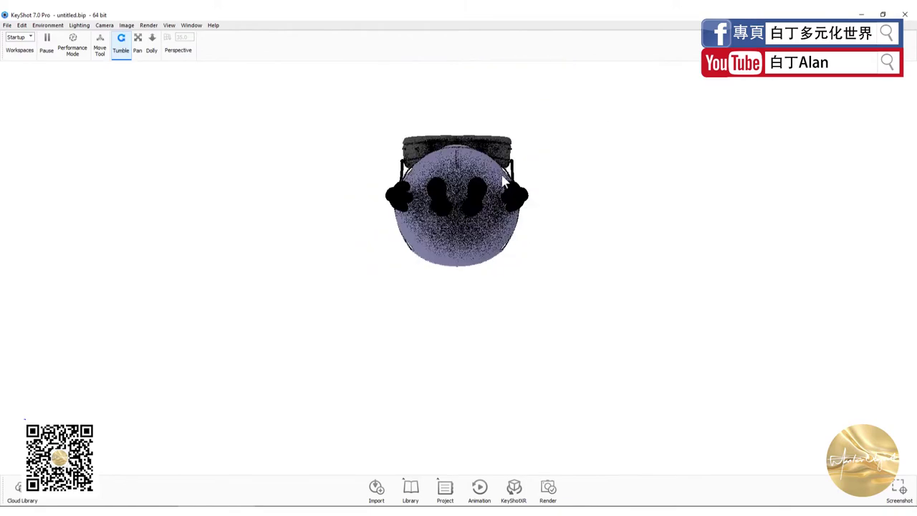
Step: Zoom and orbit until the whole minion is framed from a slightly raised front angle
{"action": "scroll", "coordinate": [483, 267], "scroll_direction": "up", "scroll_amount": 2}
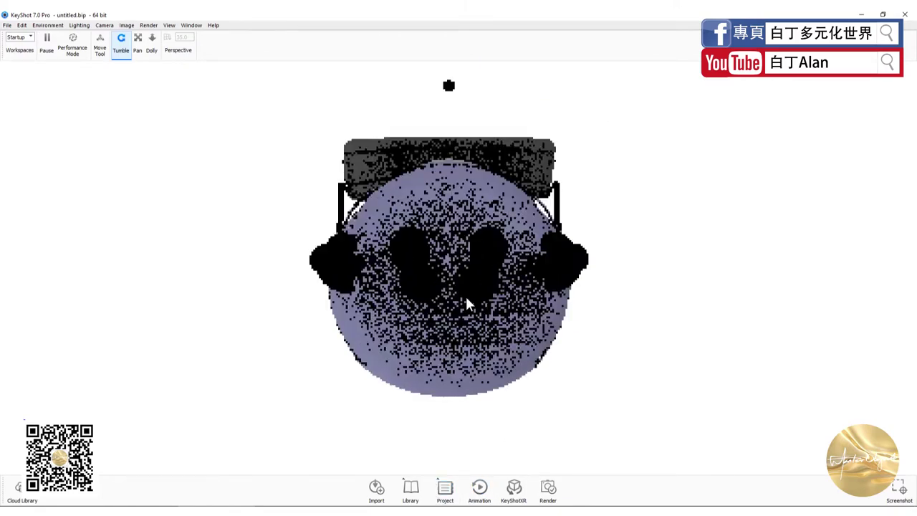
{"action": "mouse_move", "coordinate": [466, 296]}
{"action": "left_mouse_down"}
{"action": "mouse_move", "coordinate": [467, 213]}
{"action": "mouse_move", "coordinate": [460, 254]}
{"action": "mouse_move", "coordinate": [485, 314]}
{"action": "mouse_move", "coordinate": [454, 375]}
{"action": "left_mouse_up"}
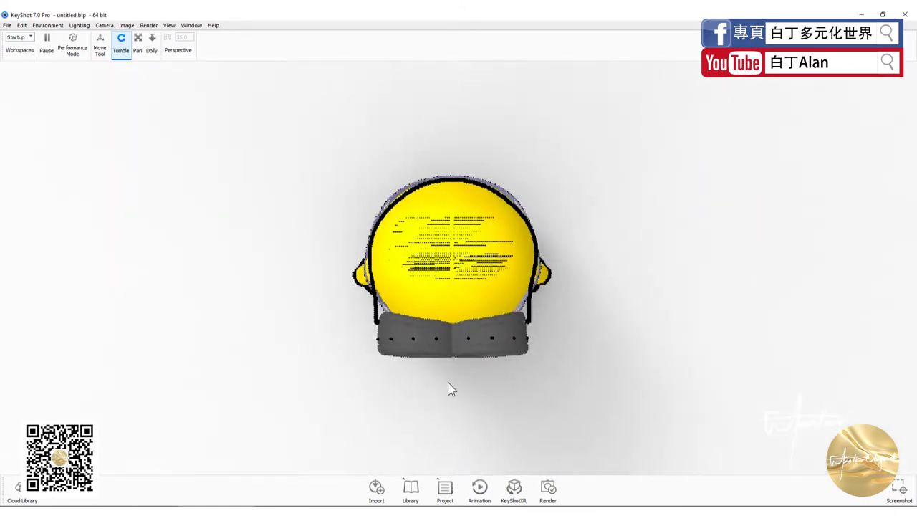
{"action": "scroll", "coordinate": [448, 382], "scroll_direction": "up", "scroll_amount": 2}
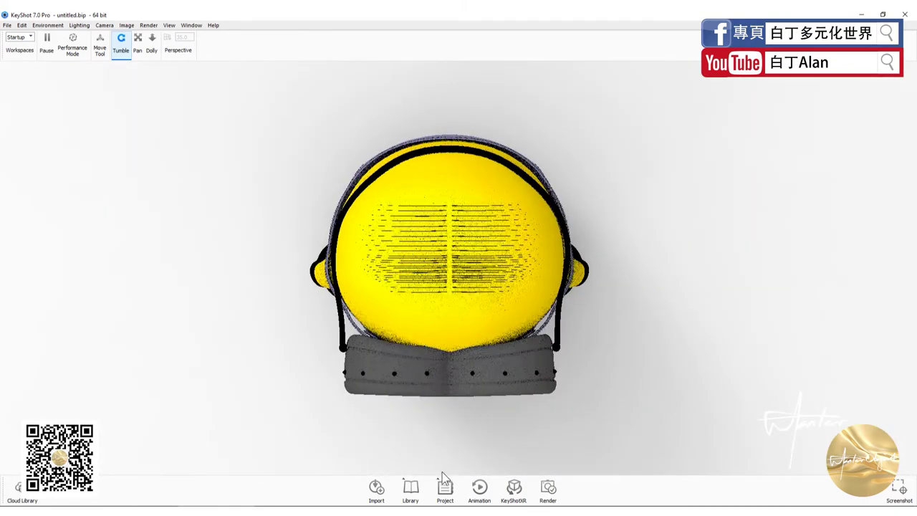
{"action": "left_click_drag", "start_coordinate": [435, 424], "coordinate": [435, 272]}
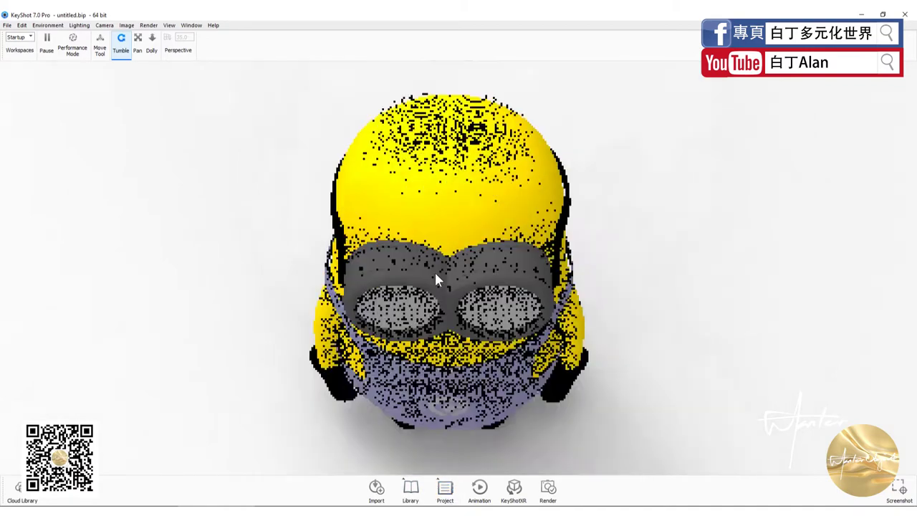
{"action": "scroll", "coordinate": [453, 366], "scroll_direction": "down", "scroll_amount": 3}
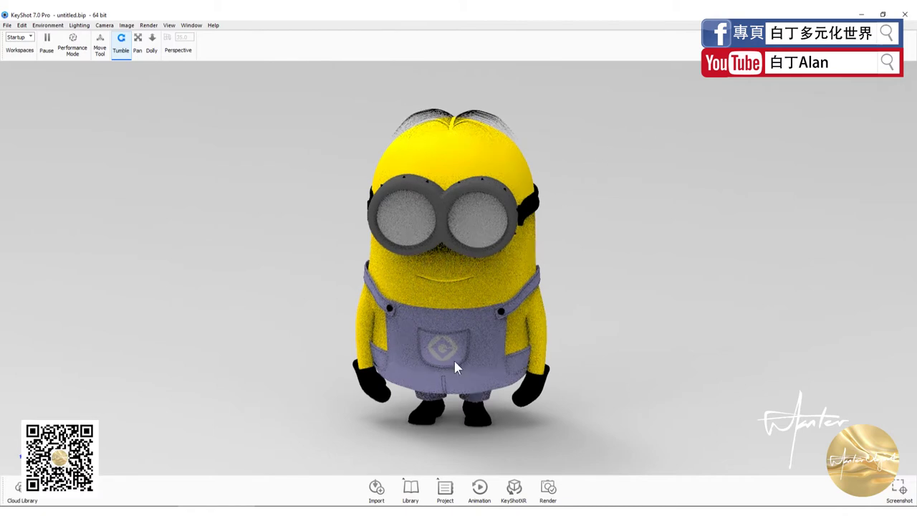
{"action": "left_click_drag", "start_coordinate": [451, 280], "coordinate": [427, 236]}
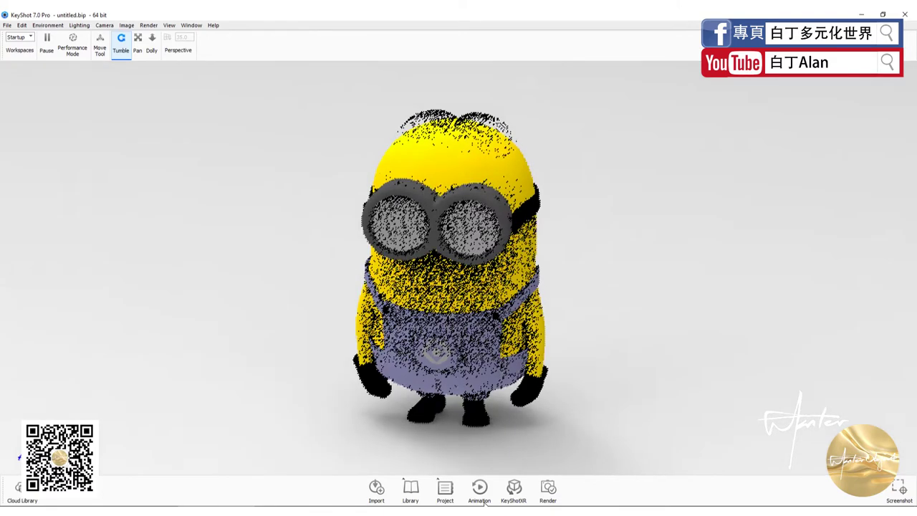
Step: Light the scene with the 3 Panels Straight 4K environment from the library
{"action": "left_click", "coordinate": [442, 493]}
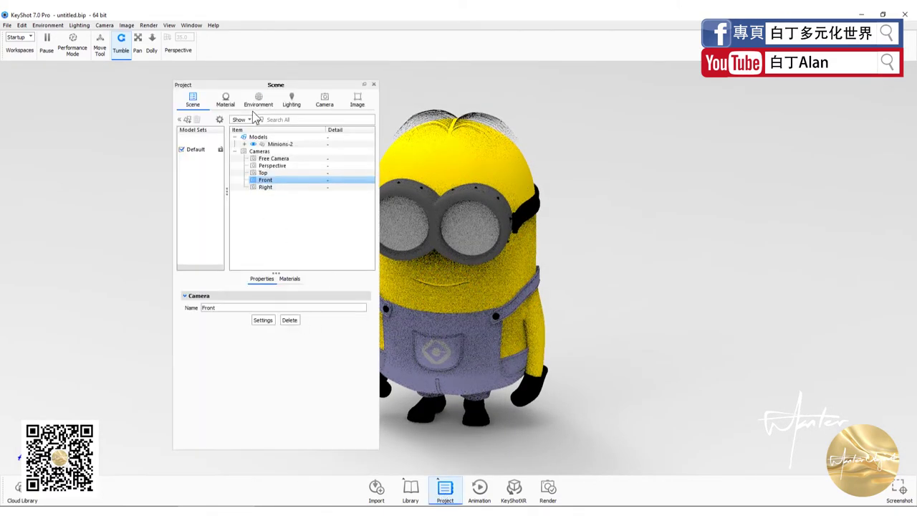
{"action": "left_click", "coordinate": [260, 102]}
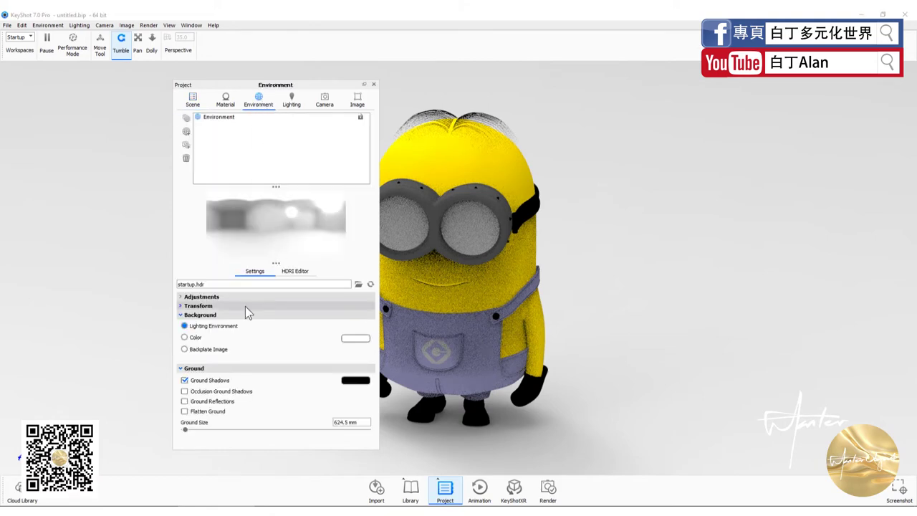
{"action": "left_click", "coordinate": [410, 491]}
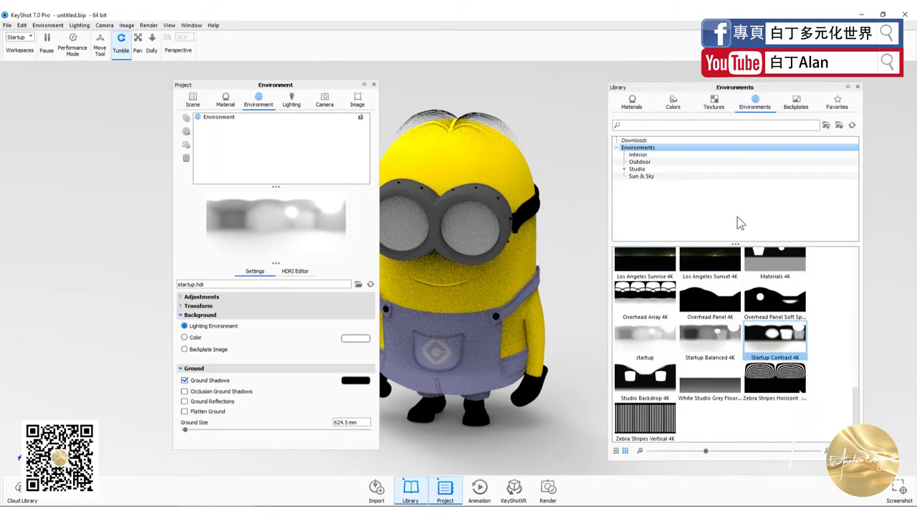
{"action": "scroll", "coordinate": [746, 265], "scroll_direction": "up", "scroll_amount": 10}
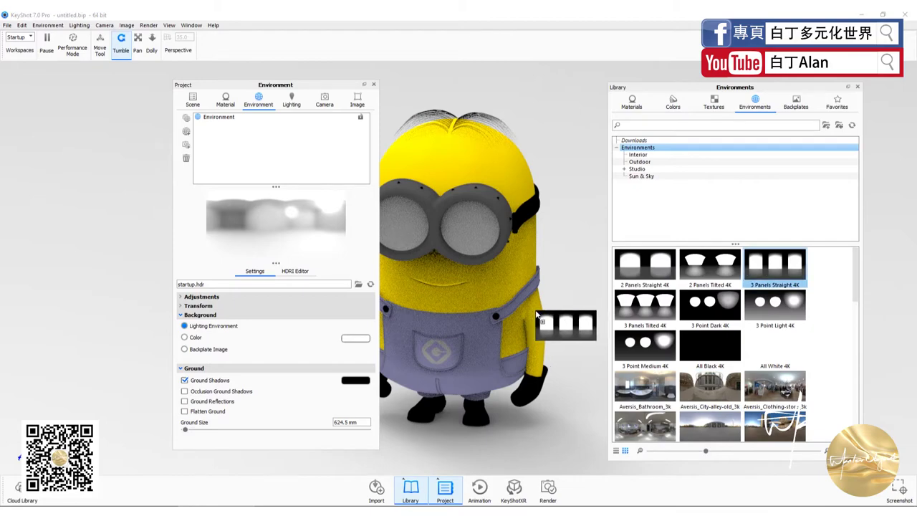
{"action": "left_click_drag", "start_coordinate": [747, 272], "coordinate": [546, 308]}
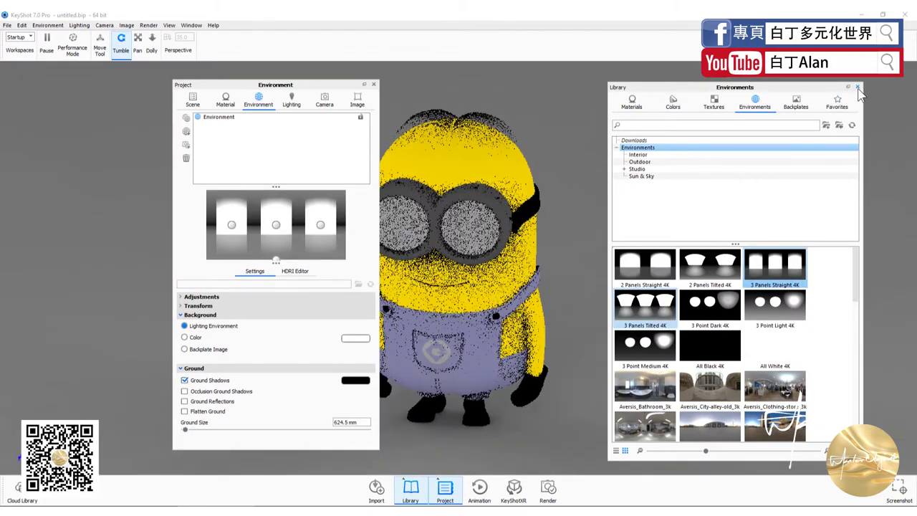
Step: Browse the Plastic category of the materials library
{"action": "left_click", "coordinate": [857, 86]}
{"action": "left_click", "coordinate": [411, 491]}
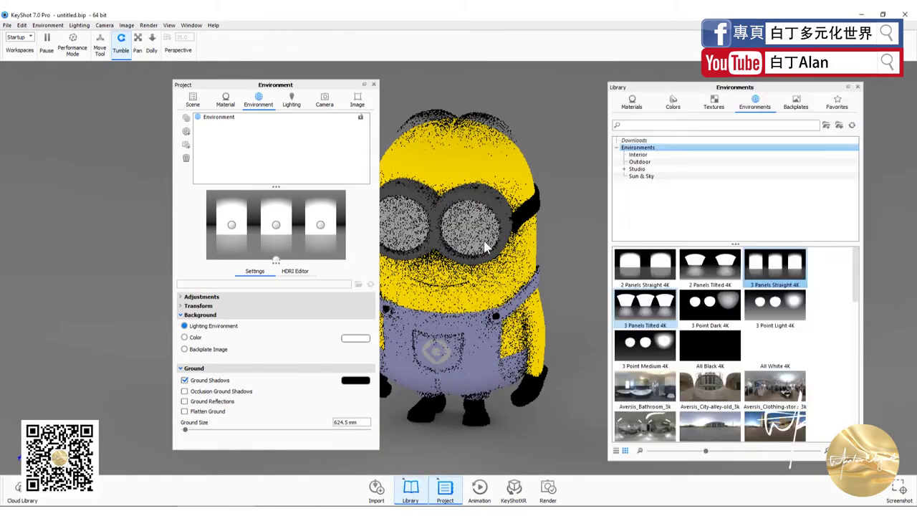
{"action": "left_click", "coordinate": [632, 102]}
Step: Apply Hard Shiny Plastic Red to the body and recolour its diffuse to yellow 255, 235, 0
{"action": "left_click_drag", "start_coordinate": [700, 352], "coordinate": [478, 168]}
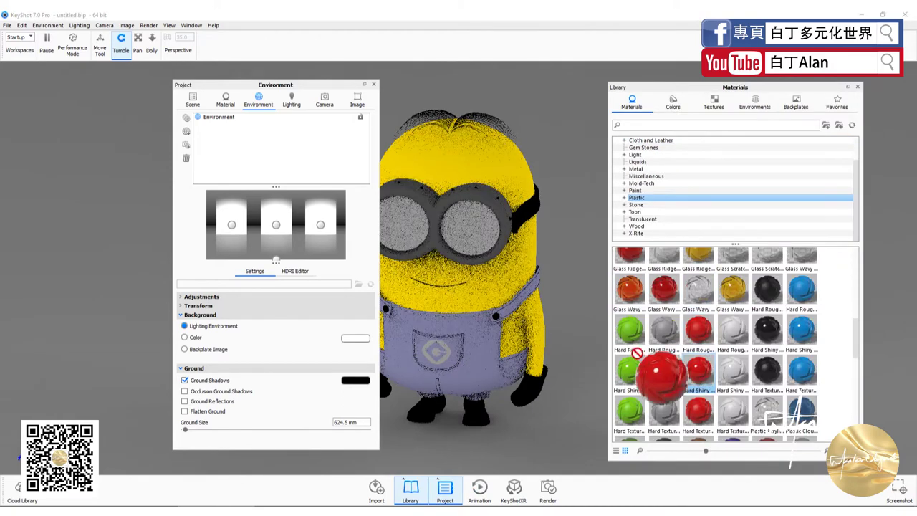
{"action": "double_click", "coordinate": [458, 179]}
{"action": "left_click", "coordinate": [358, 179]}
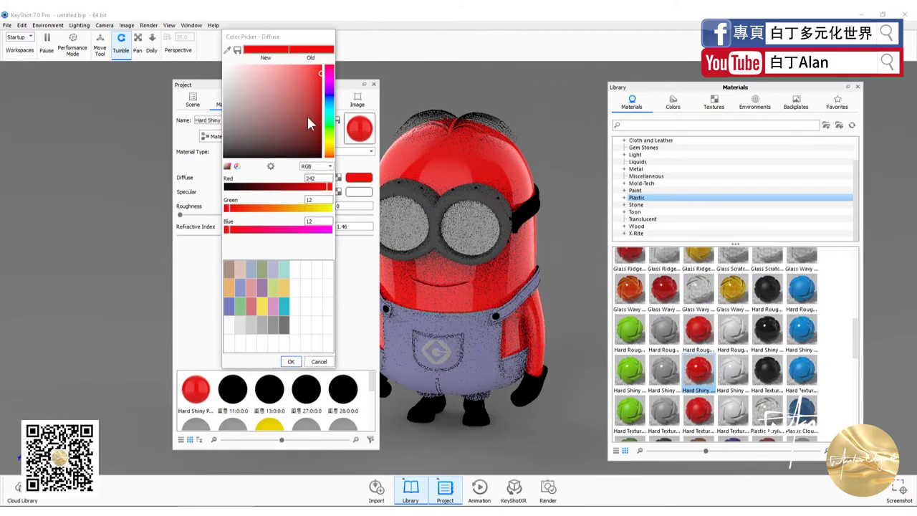
{"action": "left_click", "coordinate": [330, 147]}
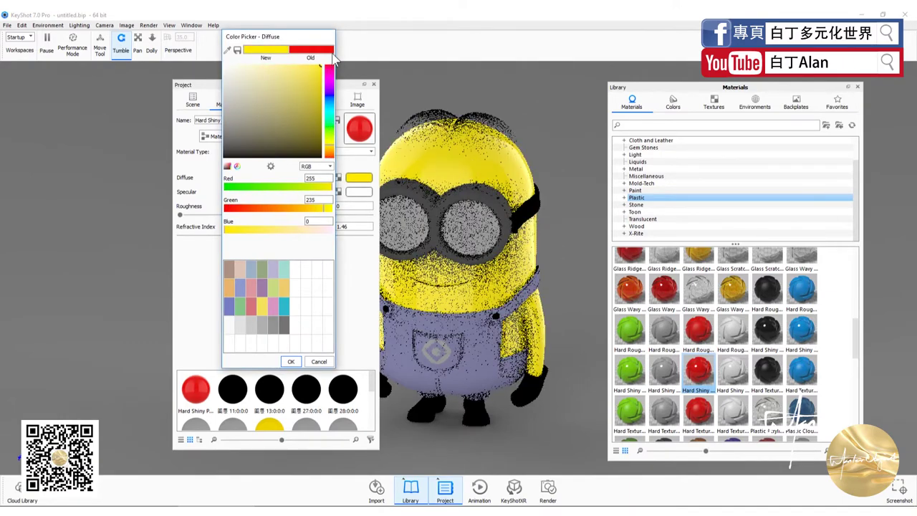
{"action": "left_click", "coordinate": [292, 361]}
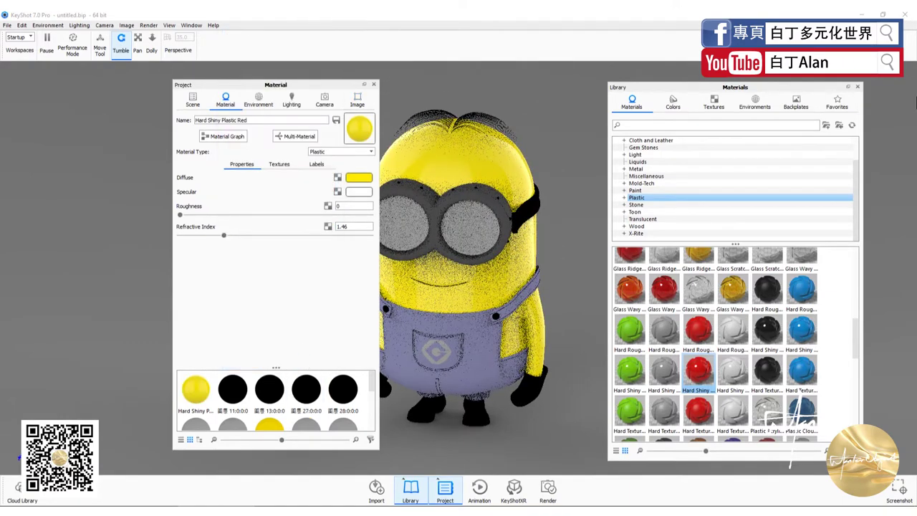
{"action": "left_click", "coordinate": [858, 87]}
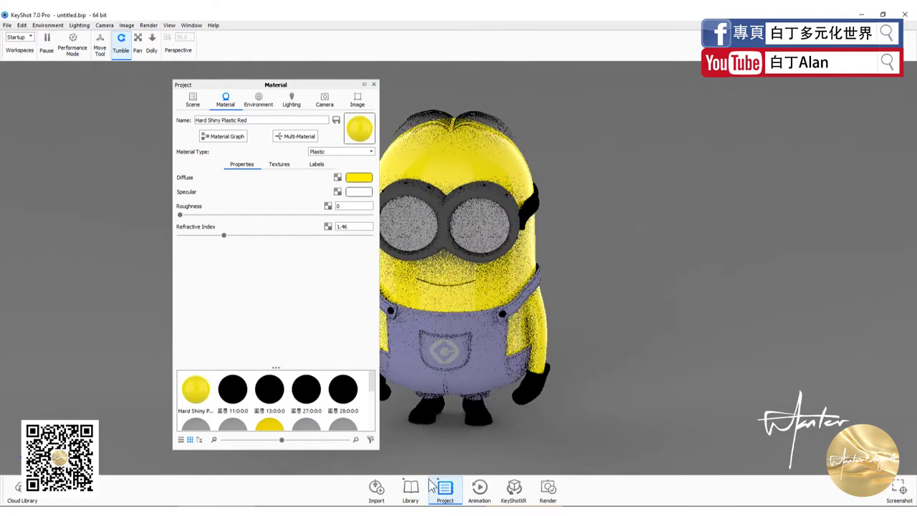
Step: Switch the lighting environment to 2 Panels Tilted 4K
{"action": "left_click", "coordinate": [411, 491]}
{"action": "left_click", "coordinate": [758, 104]}
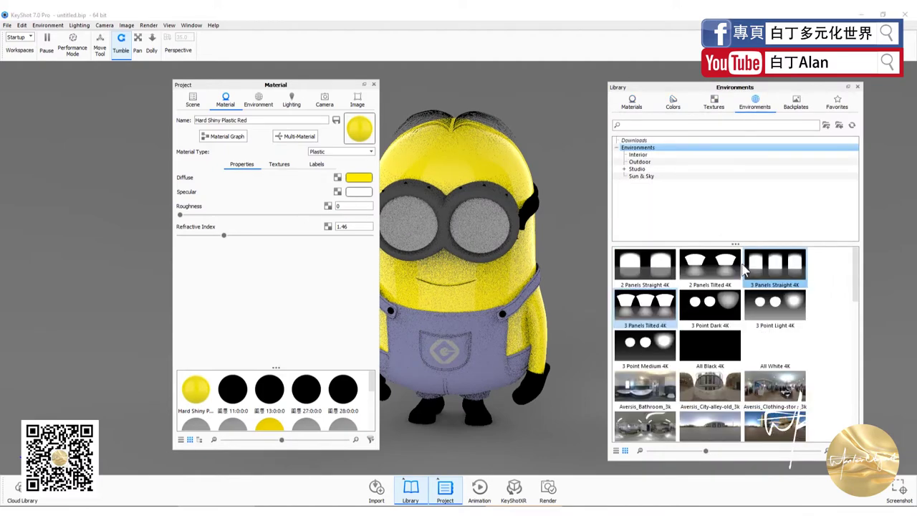
{"action": "left_click", "coordinate": [722, 259]}
{"action": "left_click", "coordinate": [858, 87]}
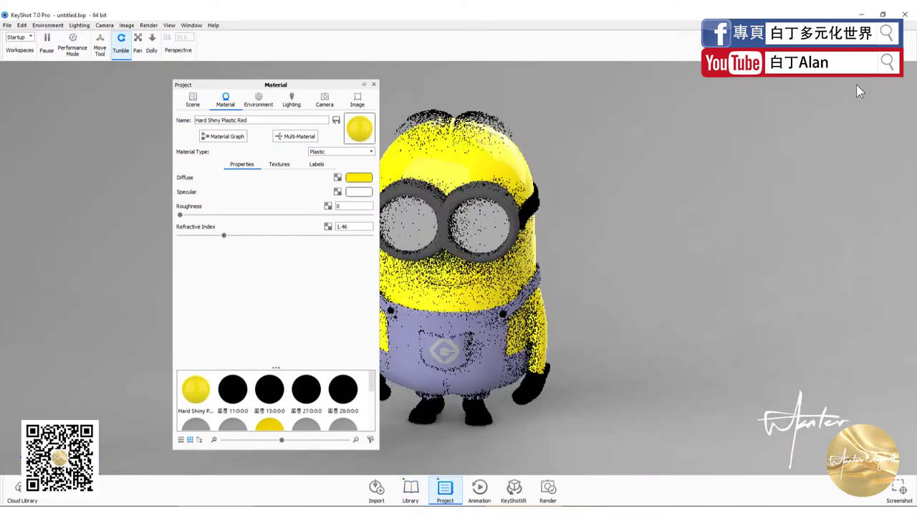
Step: Turn the minion to a three-quarter view and show the Environment settings beside it
{"action": "left_click_drag", "start_coordinate": [630, 279], "coordinate": [693, 278]}
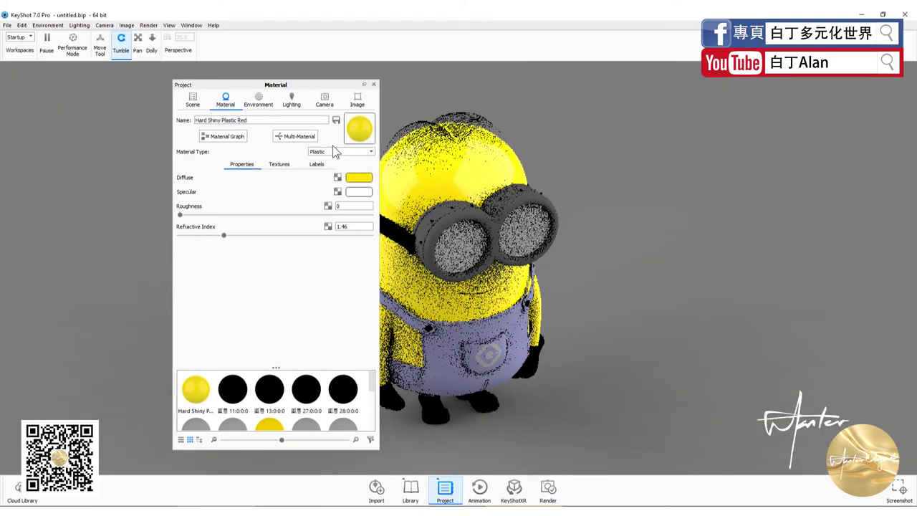
{"action": "left_click", "coordinate": [259, 101]}
{"action": "left_click_drag", "start_coordinate": [253, 87], "coordinate": [204, 79]}
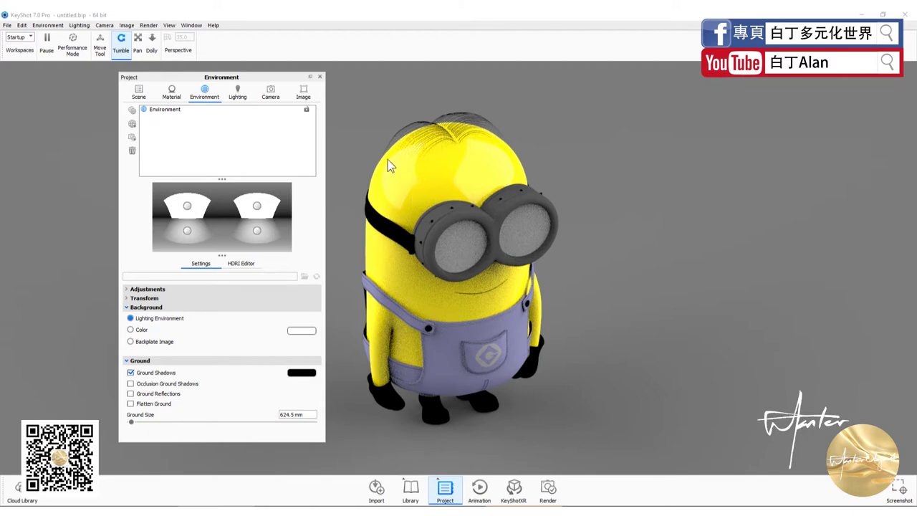
Step: Review the environment's Adjustments and Transform sections, expanding then collapsing each
{"action": "left_click", "coordinate": [126, 289]}
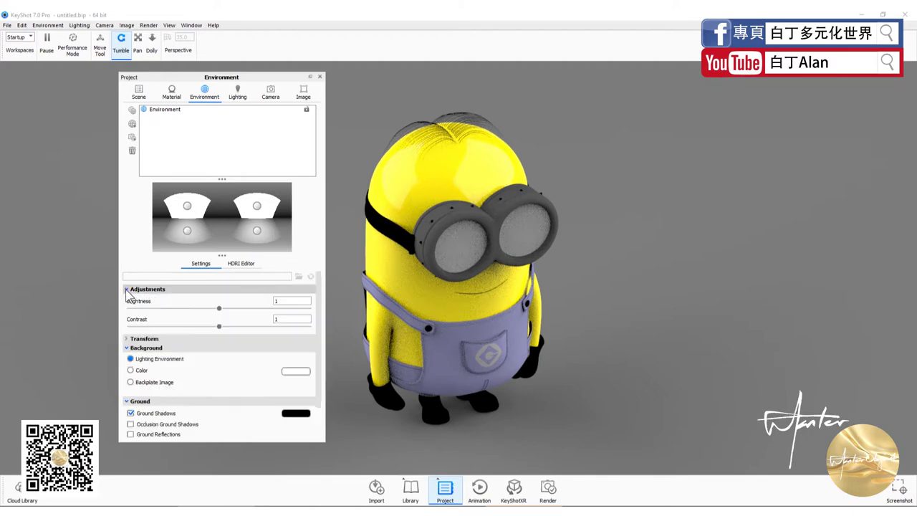
{"action": "left_click", "coordinate": [126, 289]}
{"action": "left_click", "coordinate": [126, 299]}
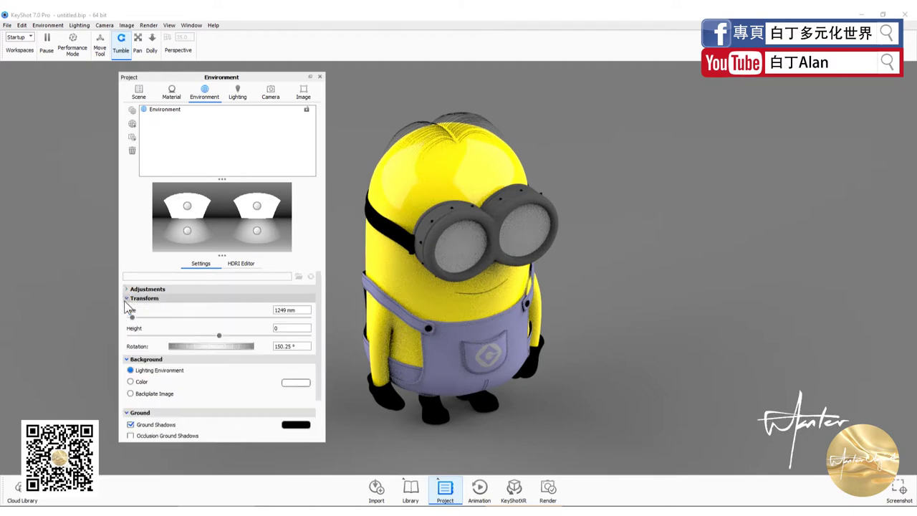
{"action": "left_click", "coordinate": [126, 298]}
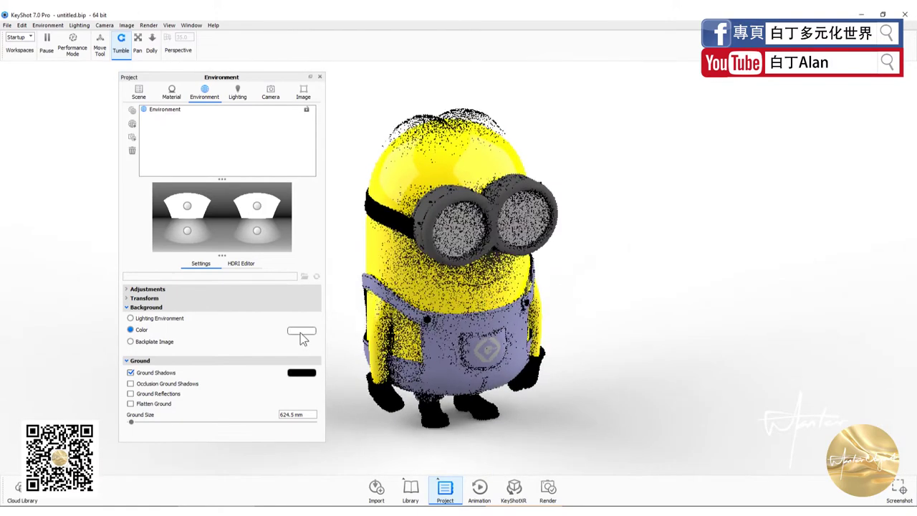
{"action": "left_click", "coordinate": [301, 331]}
{"action": "left_click", "coordinate": [319, 96]}
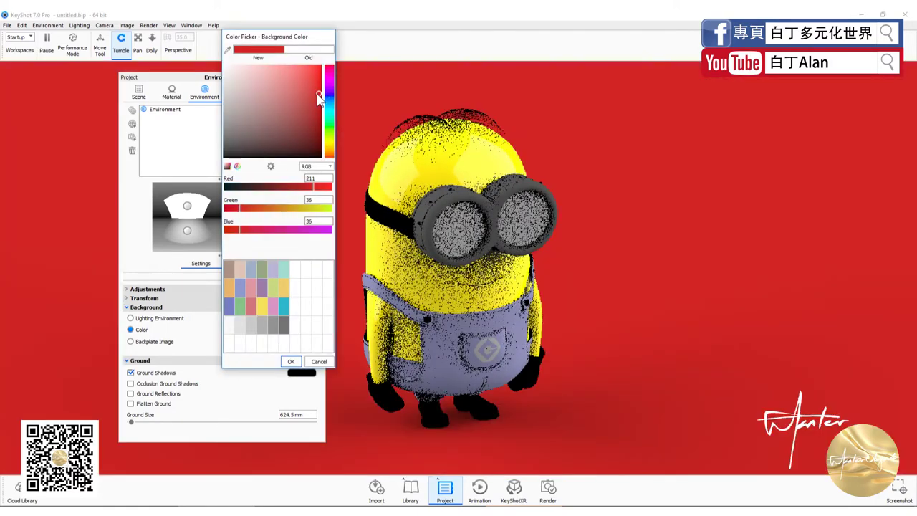
{"action": "left_click", "coordinate": [228, 68]}
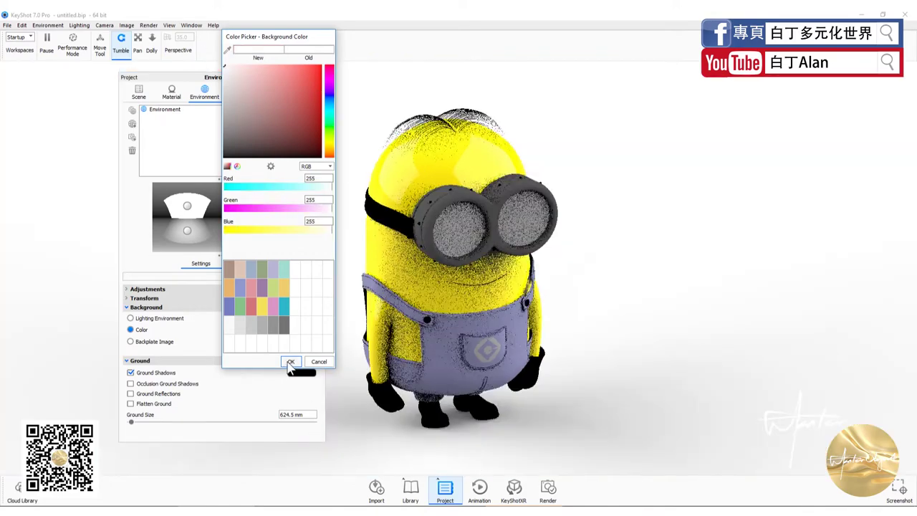
{"action": "left_click", "coordinate": [291, 363]}
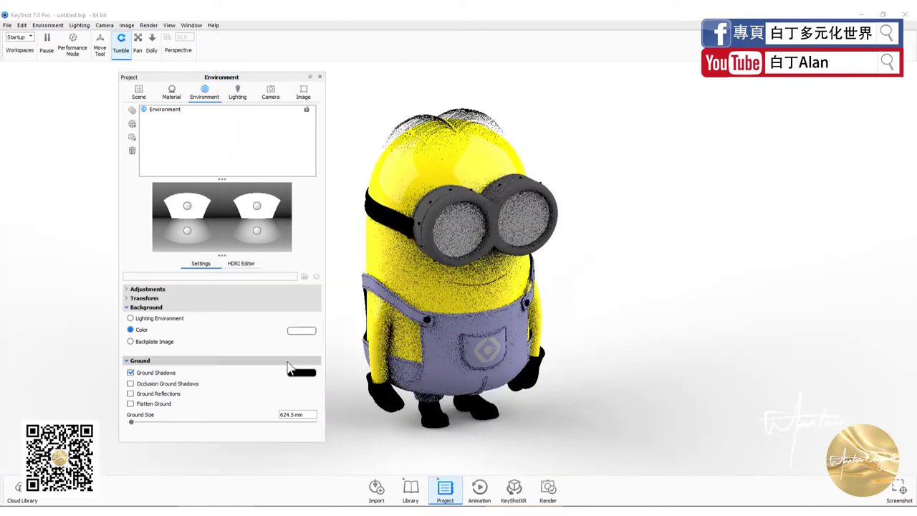
{"action": "left_click", "coordinate": [130, 373]}
{"action": "mouse_move", "coordinate": [508, 414]}
{"action": "left_mouse_down"}
{"action": "mouse_move", "coordinate": [351, 394]}
{"action": "mouse_move", "coordinate": [582, 384]}
{"action": "mouse_move", "coordinate": [811, 395]}
{"action": "left_mouse_up"}
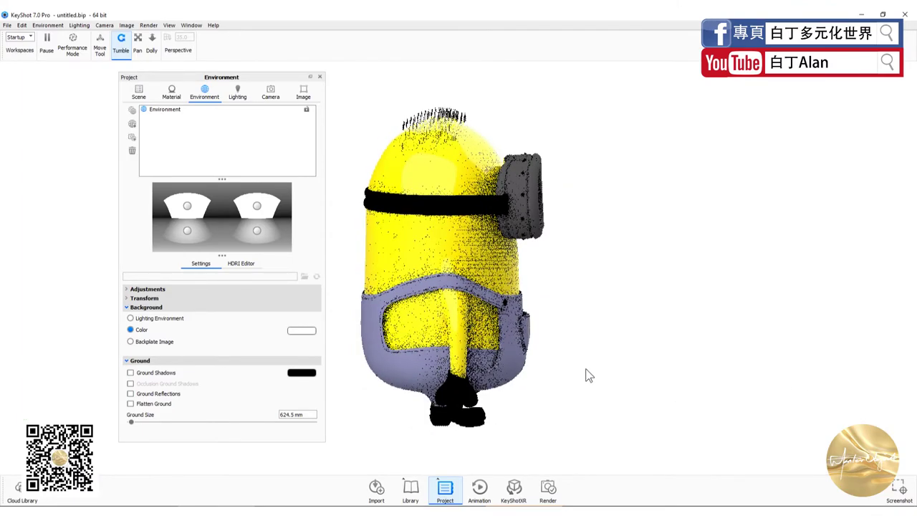
{"action": "left_click_drag", "start_coordinate": [587, 376], "coordinate": [340, 378]}
{"action": "left_click", "coordinate": [149, 376]}
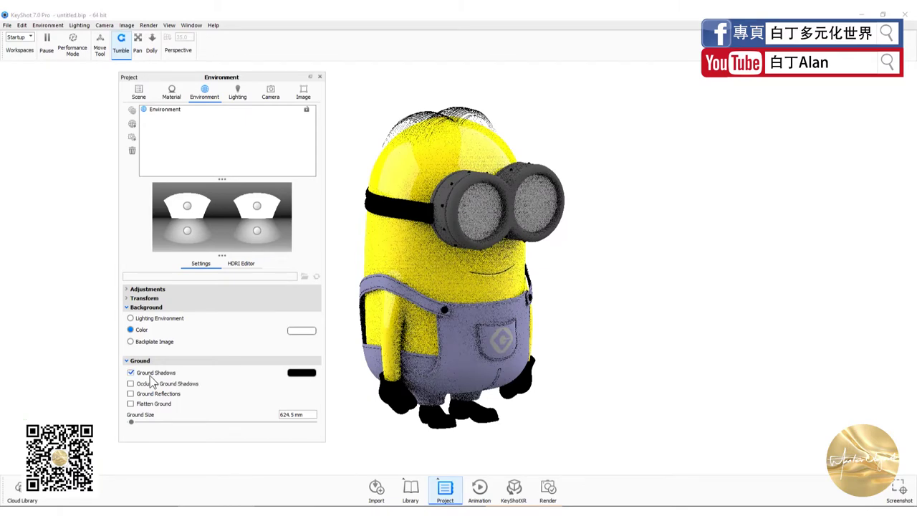
Step: Change the lighting preset from Basic to Jewelry
{"action": "left_click", "coordinate": [238, 93]}
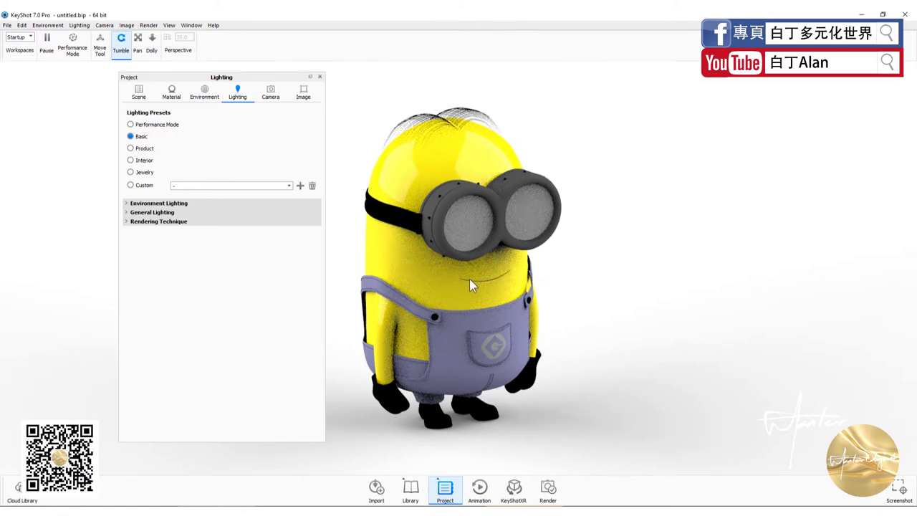
{"action": "left_click", "coordinate": [143, 172]}
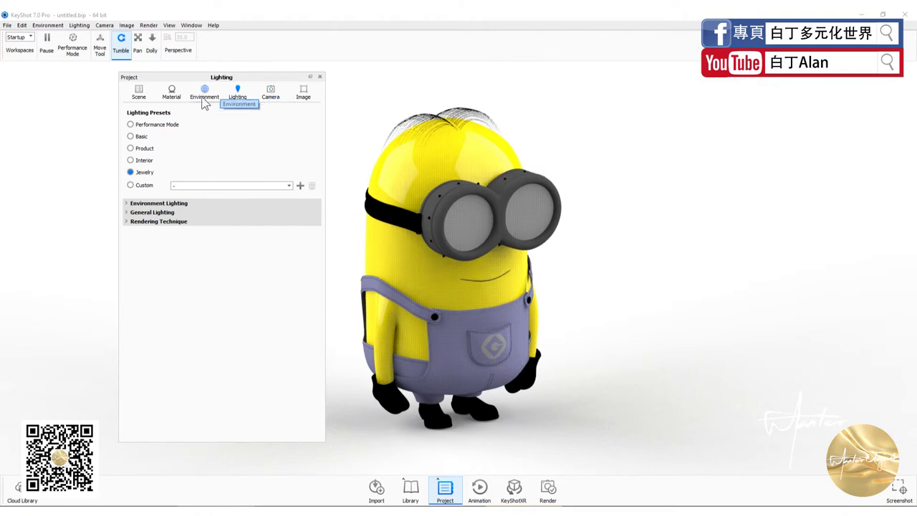
Step: Switch lighting to the Performance Mode preset and review the body's material settings
{"action": "left_click", "coordinate": [163, 125]}
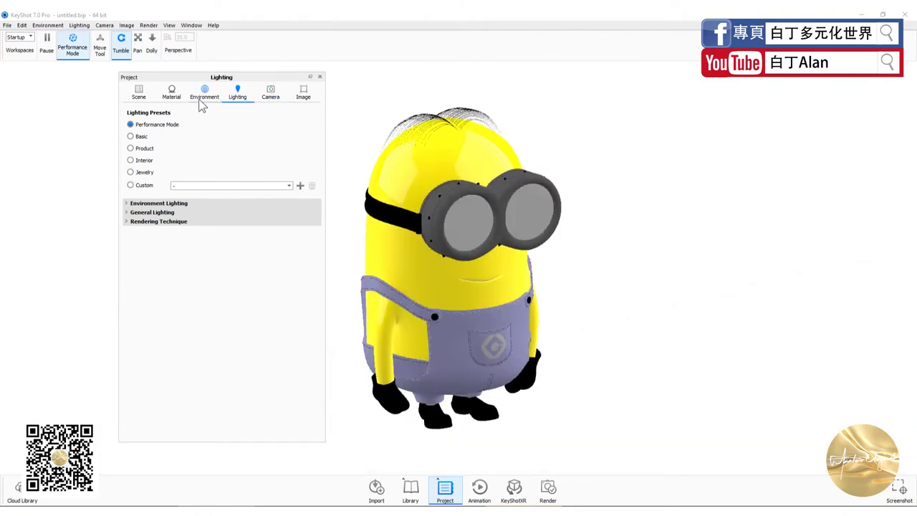
{"action": "left_click", "coordinate": [172, 93]}
{"action": "left_click_drag", "start_coordinate": [396, 199], "coordinate": [394, 184]}
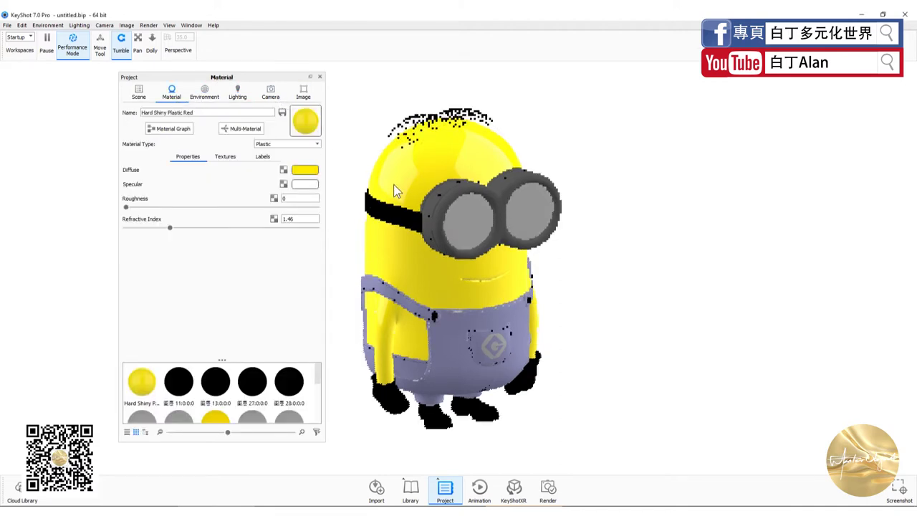
Step: Confirm a white background colour in the Environment settings
{"action": "left_click", "coordinate": [204, 92]}
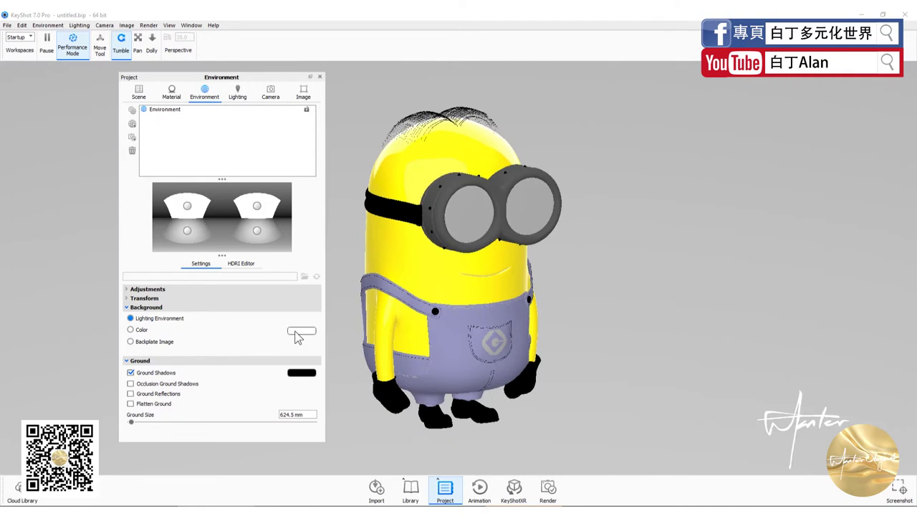
{"action": "left_click", "coordinate": [301, 330]}
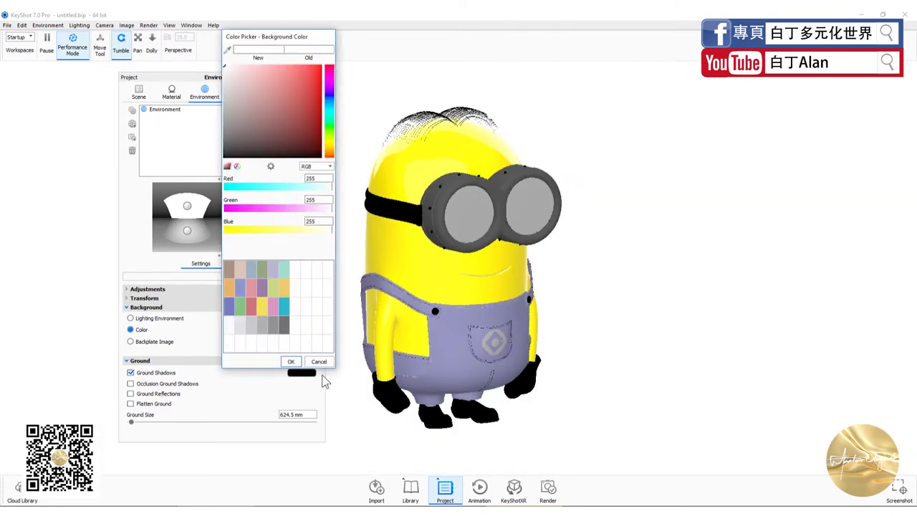
{"action": "left_click", "coordinate": [300, 364]}
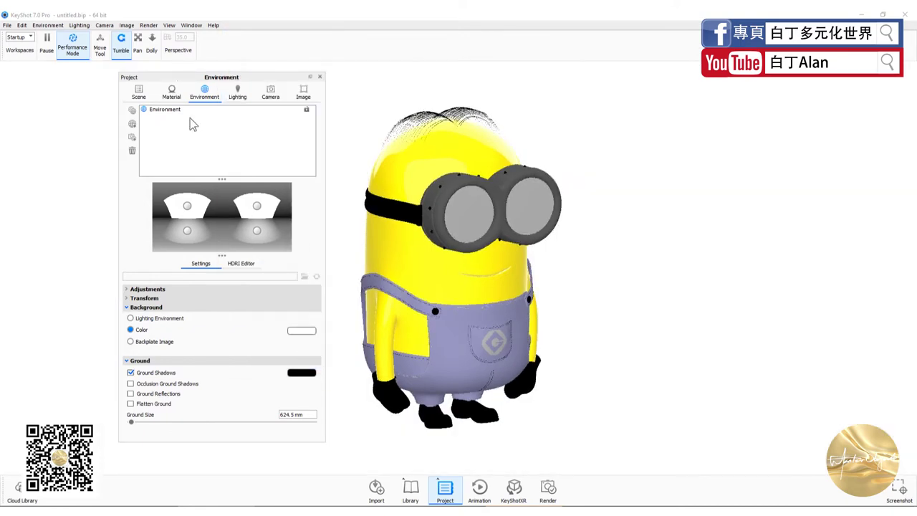
Step: Check the camera settings, then start a new empty project
{"action": "left_click", "coordinate": [266, 96]}
{"action": "left_click_drag", "start_coordinate": [477, 191], "coordinate": [477, 208]}
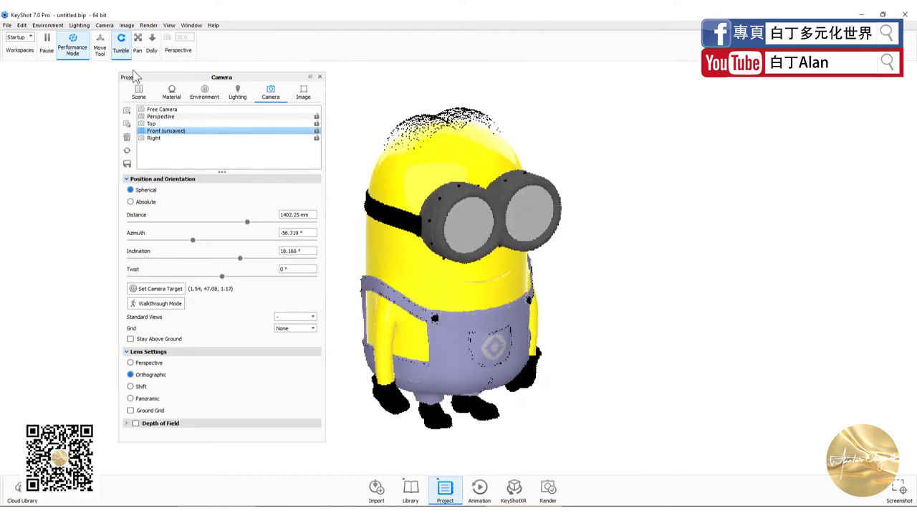
{"action": "left_click", "coordinate": [10, 26]}
{"action": "left_click", "coordinate": [13, 37]}
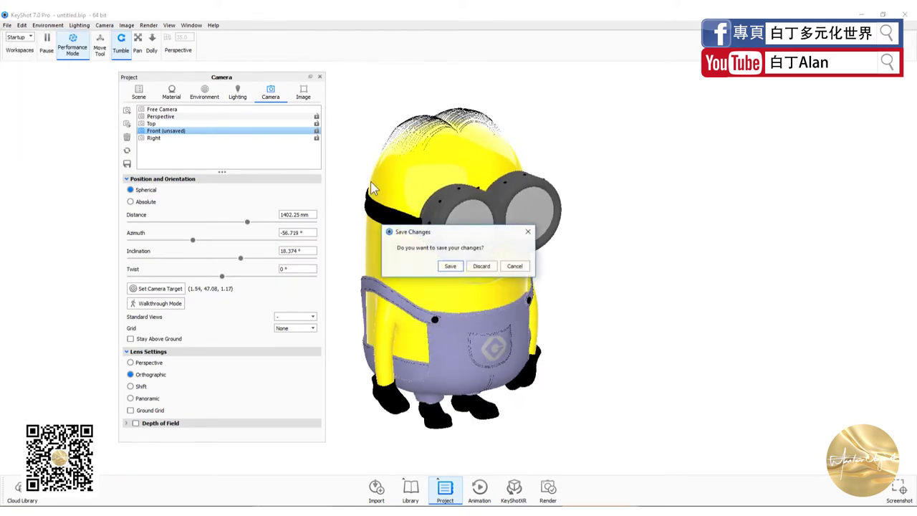
Step: Discard unsaved changes and import Minions-2.3dm into the new scene, closing the Project panel
{"action": "left_click", "coordinate": [481, 266]}
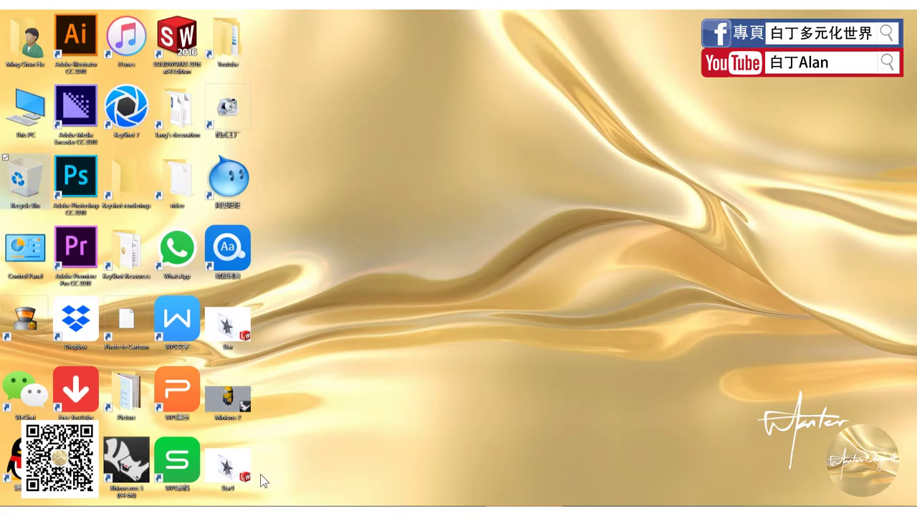
{"action": "left_click_drag", "start_coordinate": [235, 402], "coordinate": [231, 491]}
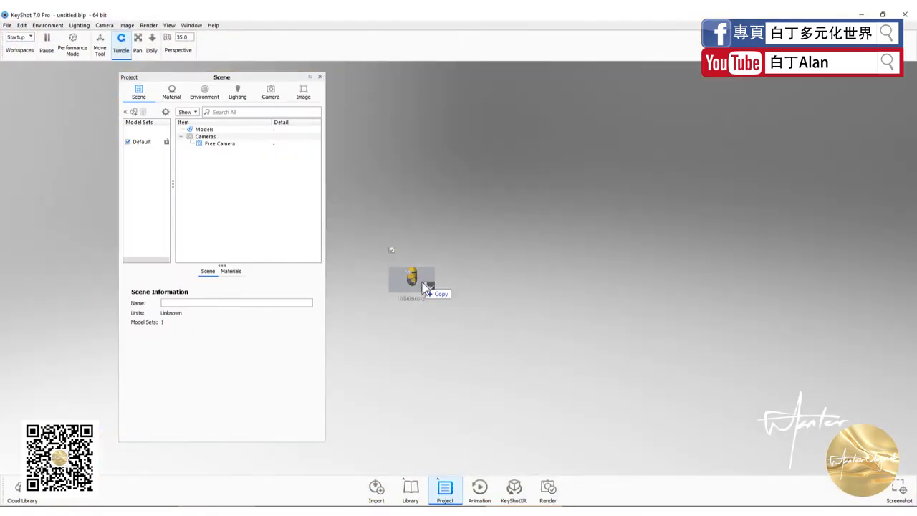
{"action": "left_click_drag", "start_coordinate": [412, 294], "coordinate": [439, 270]}
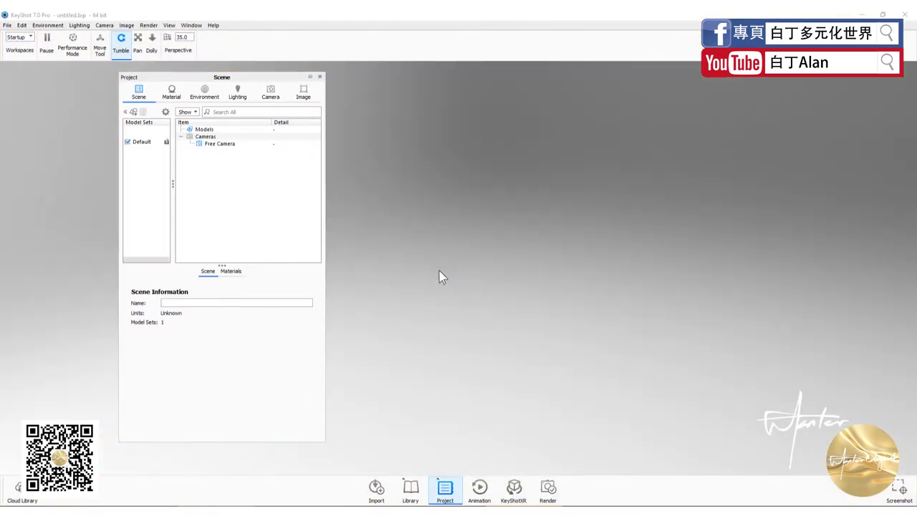
{"action": "left_click", "coordinate": [511, 438]}
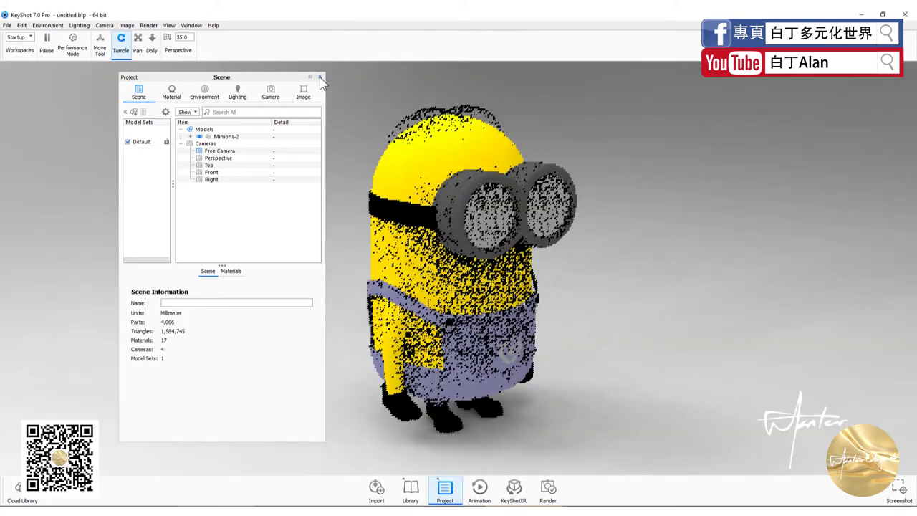
{"action": "left_click", "coordinate": [320, 77]}
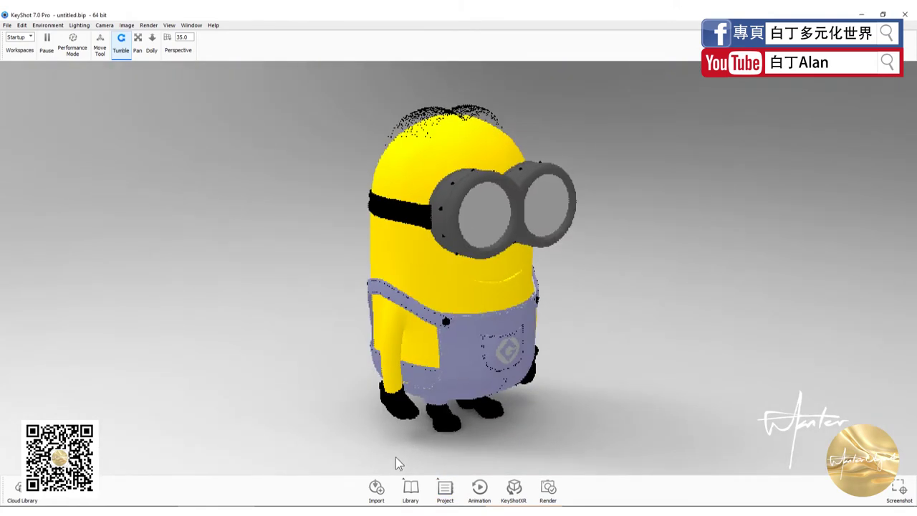
Step: Set the environment background to a plain white colour
{"action": "left_click", "coordinate": [445, 489]}
{"action": "left_click", "coordinate": [204, 91]}
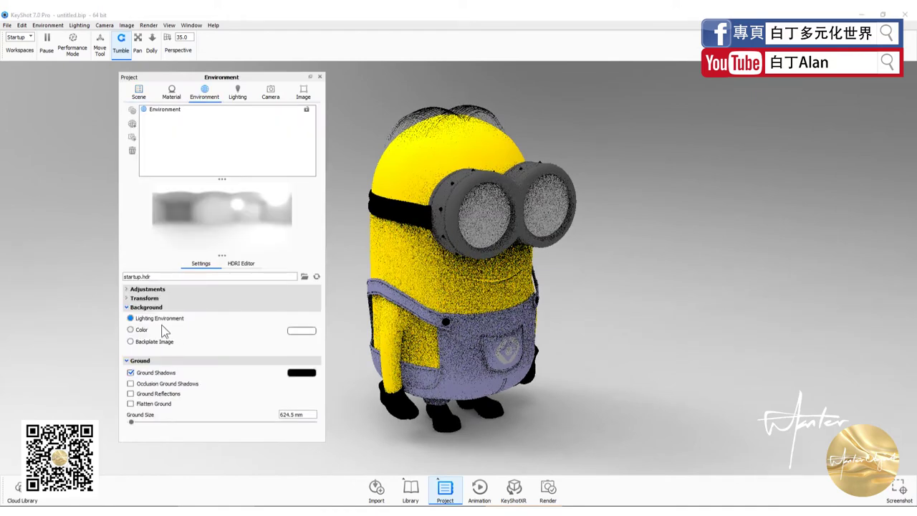
{"action": "left_click", "coordinate": [147, 330]}
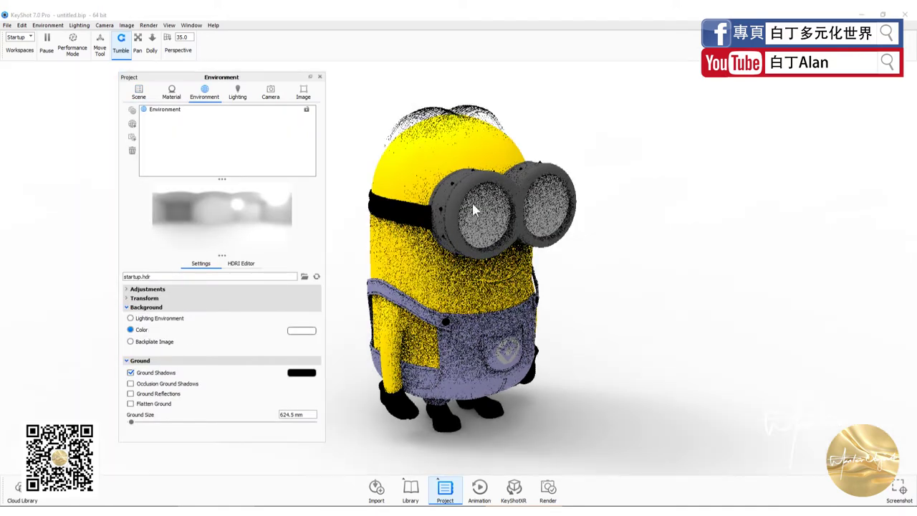
{"action": "left_click", "coordinate": [321, 76]}
Step: Orbit the minion to a new angle and bring up the Camera settings
{"action": "left_click_drag", "start_coordinate": [409, 234], "coordinate": [460, 307]}
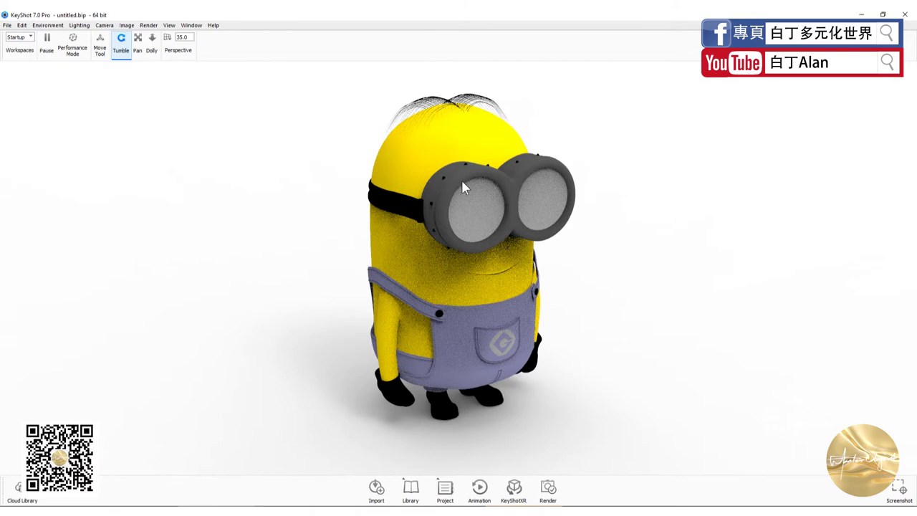
{"action": "left_click", "coordinate": [543, 446]}
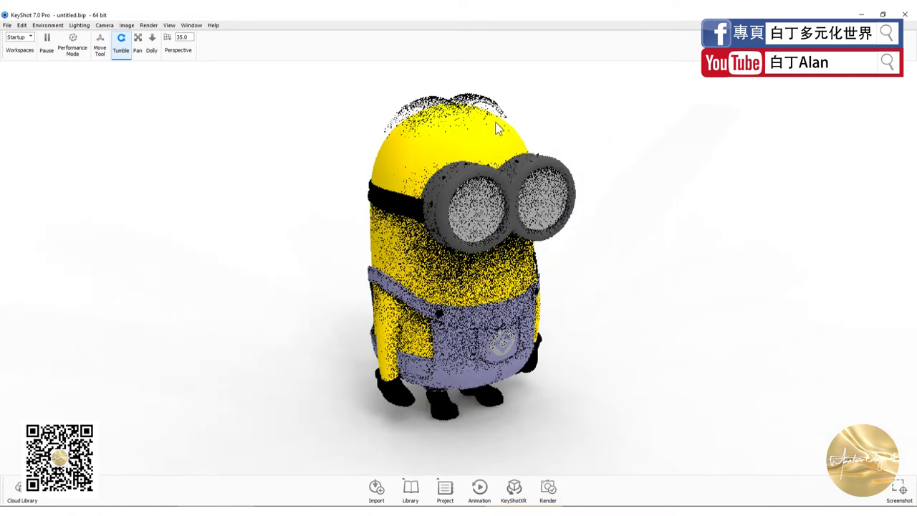
{"action": "left_click", "coordinate": [445, 490]}
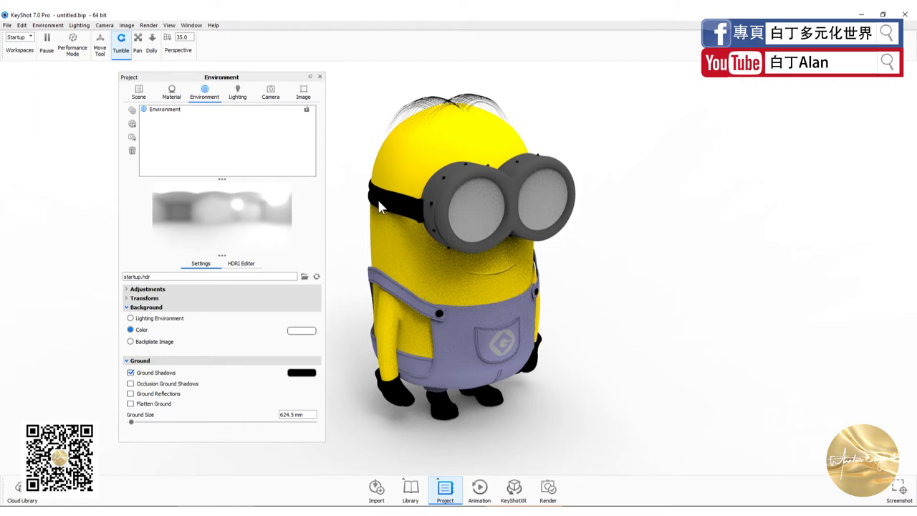
{"action": "left_click", "coordinate": [270, 91]}
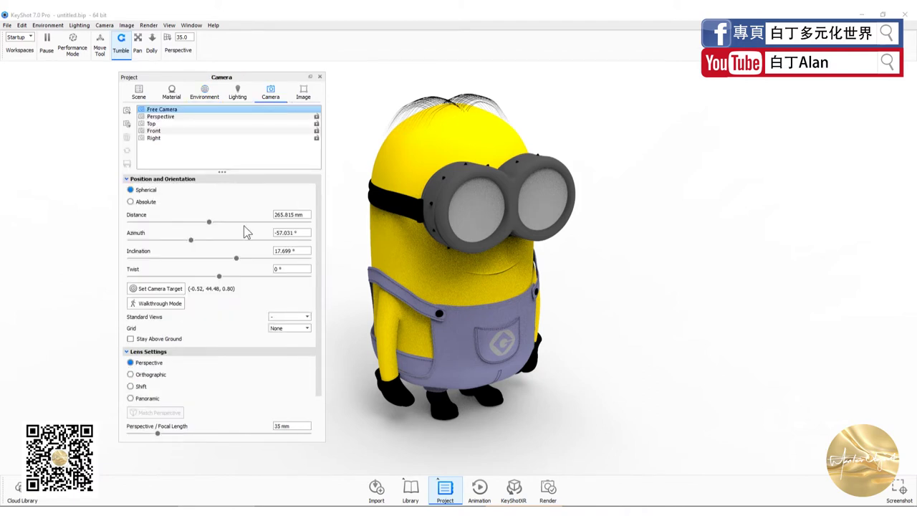
Step: Try new Focal Length values, including 5 mm, while orbiting to a straight-on view
{"action": "scroll", "coordinate": [236, 281], "scroll_direction": "down", "scroll_amount": 2}
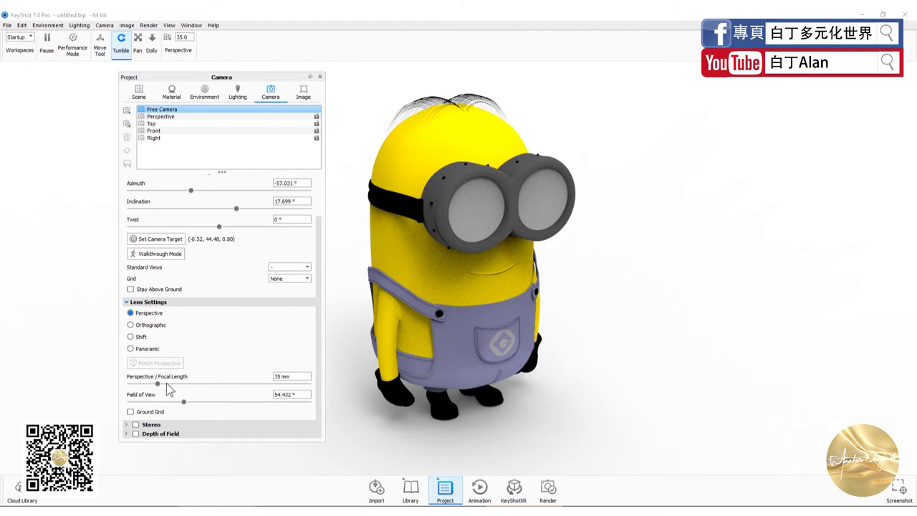
{"action": "left_click_drag", "start_coordinate": [296, 375], "coordinate": [274, 380]}
{"action": "type", "text": "0"}
{"action": "key", "text": "Return"}
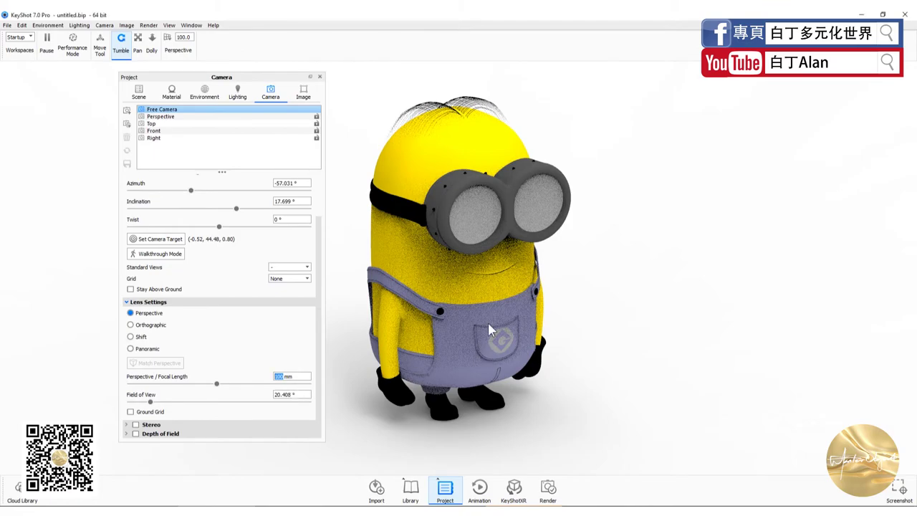
{"action": "left_click_drag", "start_coordinate": [489, 322], "coordinate": [362, 371]}
{"action": "double_click", "coordinate": [283, 376]}
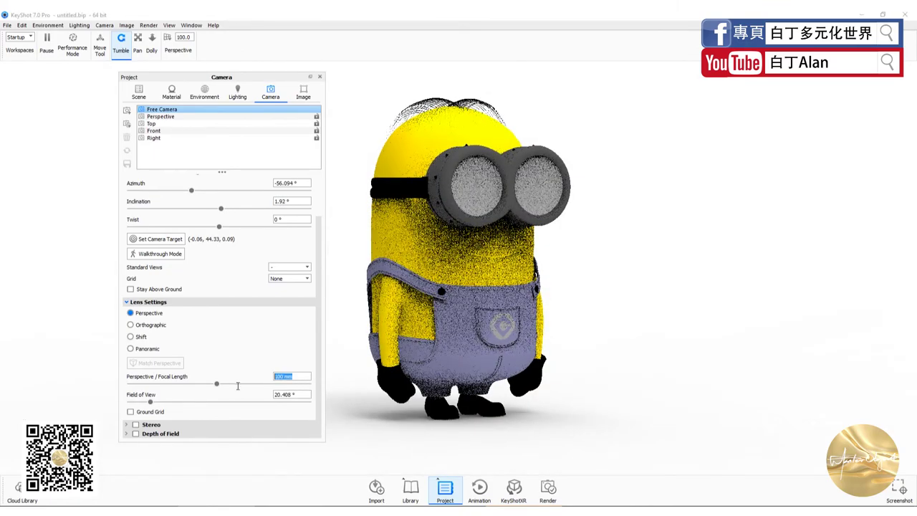
{"action": "type", "text": "5"}
{"action": "key", "text": "Return"}
Step: Settle on a 20 mm focal length, giving an 83.974° field of view
{"action": "scroll", "coordinate": [482, 301], "scroll_direction": "down", "scroll_amount": 5}
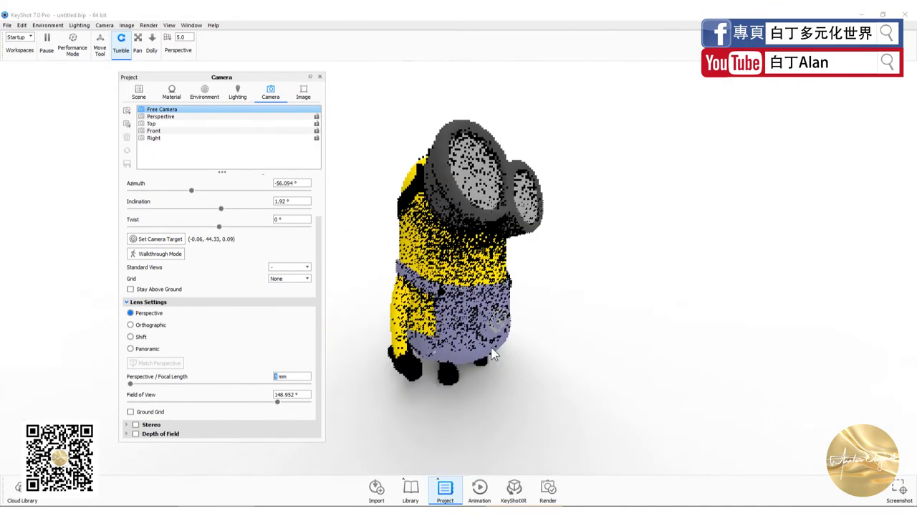
{"action": "scroll", "coordinate": [459, 316], "scroll_direction": "up", "scroll_amount": 3}
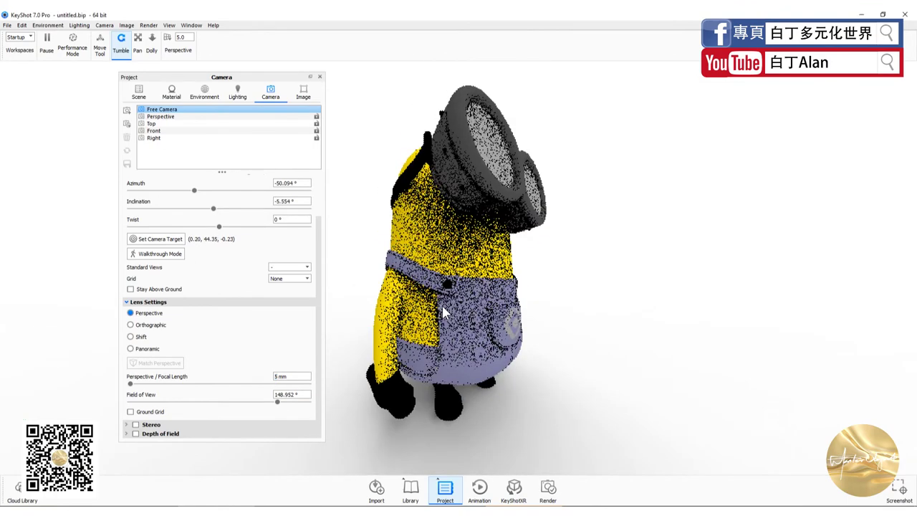
{"action": "scroll", "coordinate": [434, 316], "scroll_direction": "down", "scroll_amount": 2}
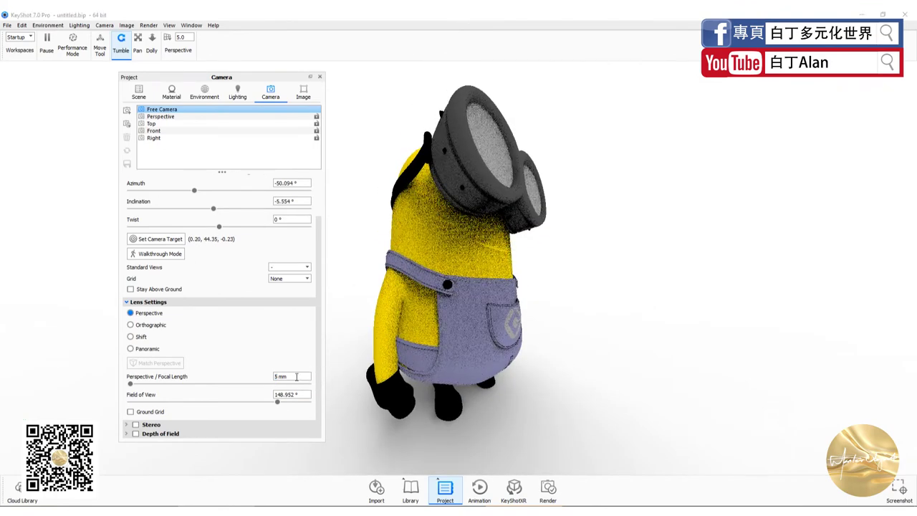
{"action": "type", "text": "20"}
{"action": "key", "text": "Return"}
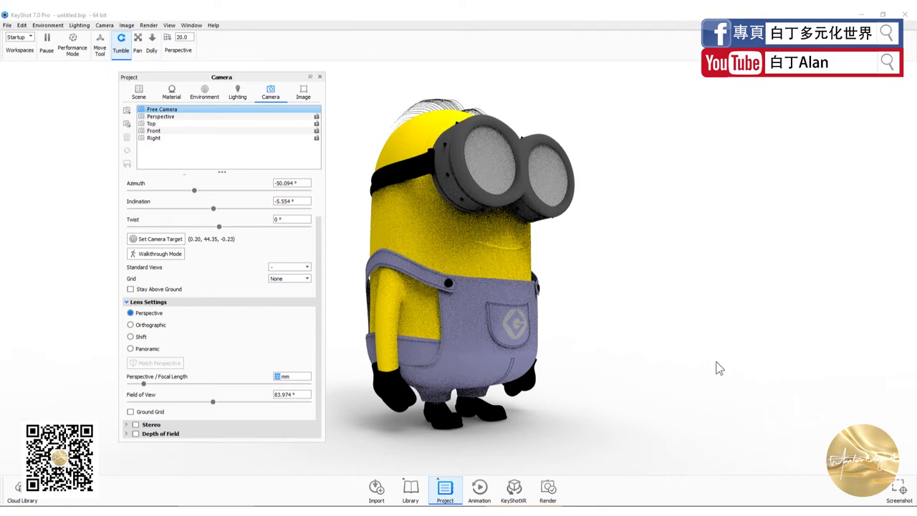
Step: Raise the camera's focal length to 100 mm, then 200 mm
{"action": "left_click_drag", "start_coordinate": [673, 272], "coordinate": [678, 327]}
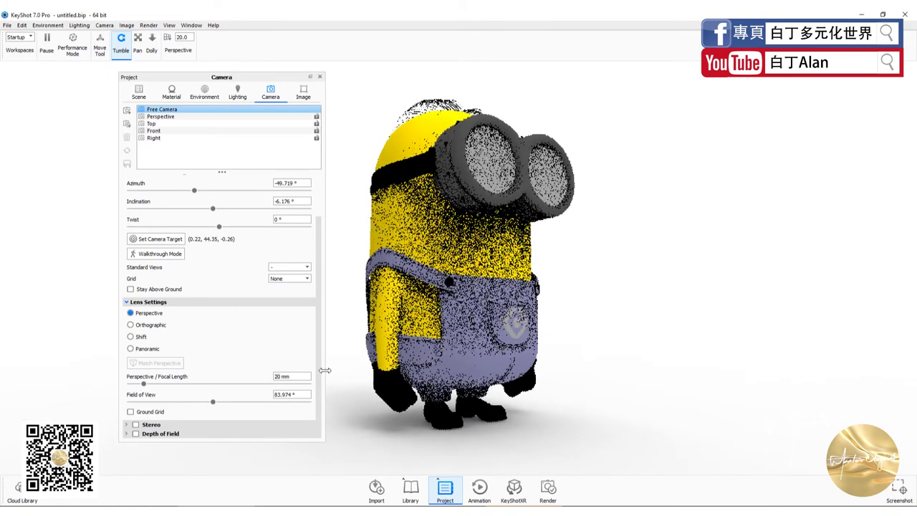
{"action": "left_click_drag", "start_coordinate": [297, 376], "coordinate": [224, 378]}
{"action": "type", "text": "100"}
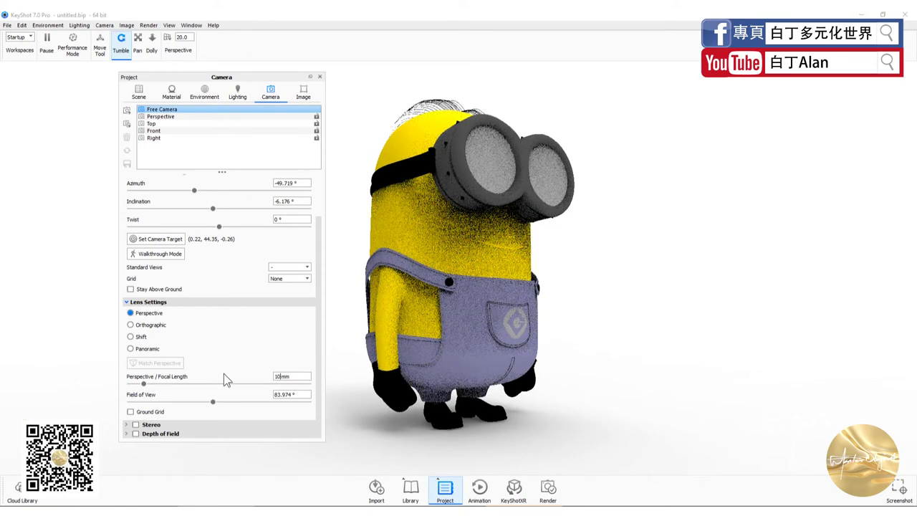
{"action": "key", "text": "Return"}
{"action": "left_click_drag", "start_coordinate": [462, 323], "coordinate": [475, 365]}
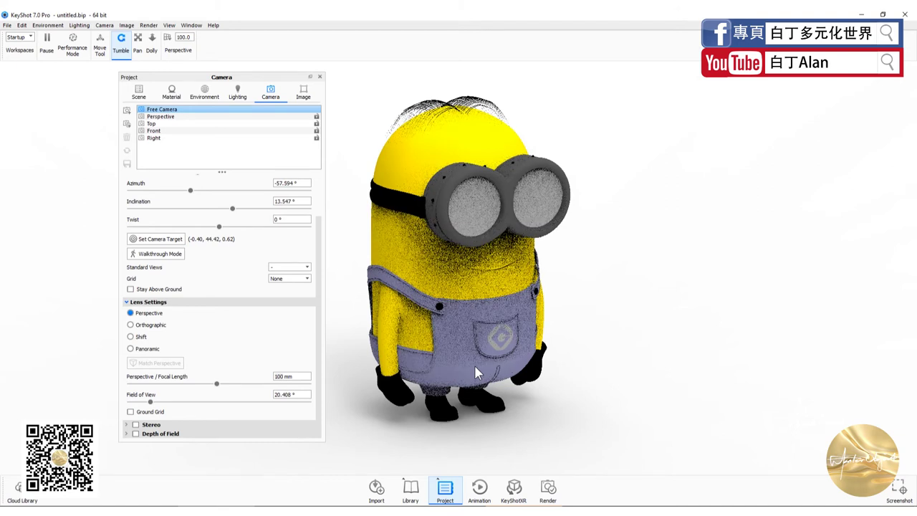
{"action": "left_click", "coordinate": [287, 377]}
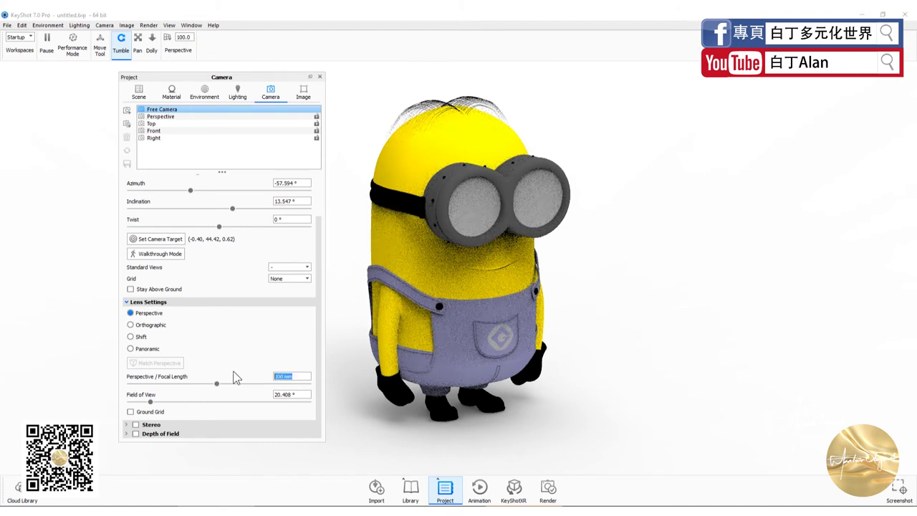
{"action": "type", "text": "200"}
{"action": "key", "text": "Return"}
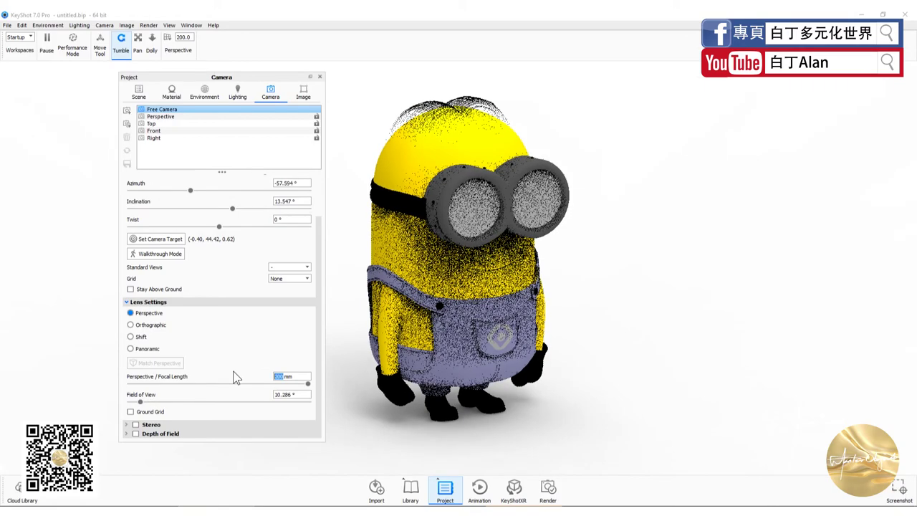
Step: Set a 300 mm focal length and level the camera to face the minion from the front
{"action": "left_click", "coordinate": [294, 377]}
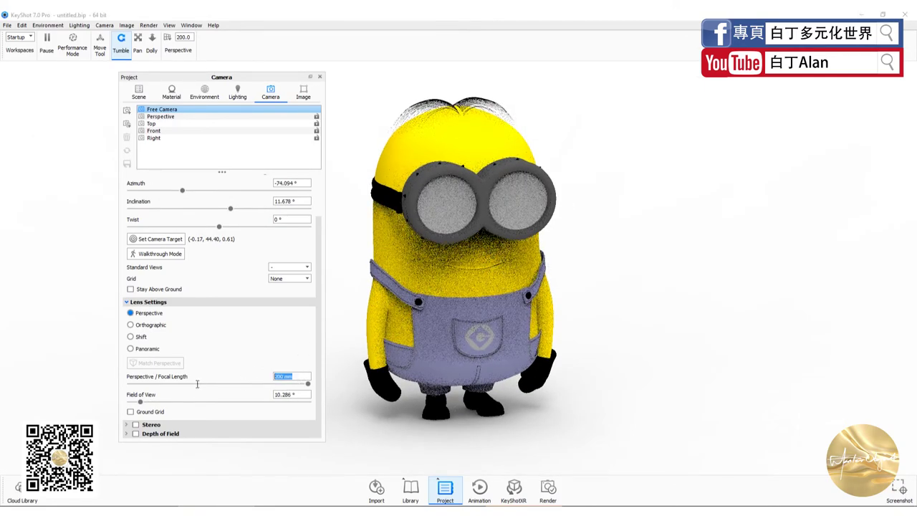
{"action": "type", "text": "2"}
{"action": "key", "text": "BackSpace"}
{"action": "type", "text": "300"}
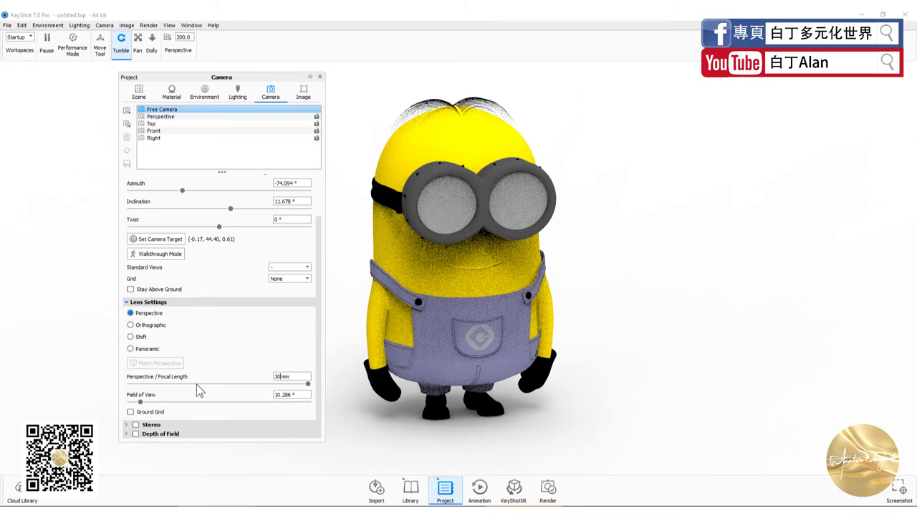
{"action": "key", "text": "Return"}
{"action": "left_click_drag", "start_coordinate": [329, 335], "coordinate": [331, 303]}
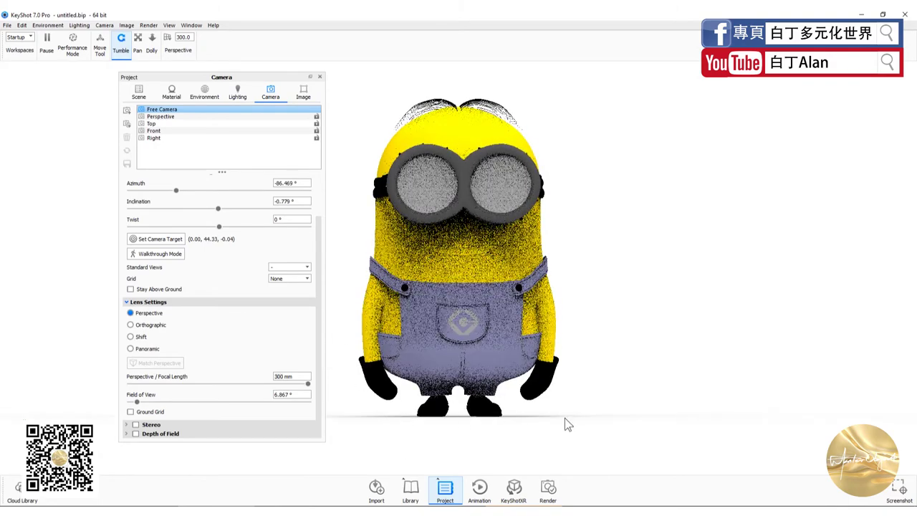
{"action": "left_click_drag", "start_coordinate": [502, 412], "coordinate": [533, 395]}
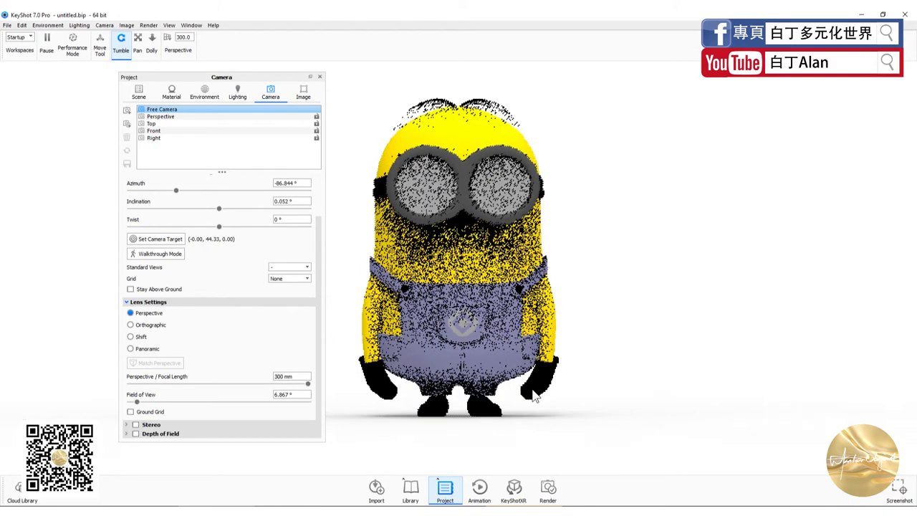
{"action": "left_click", "coordinate": [320, 76]}
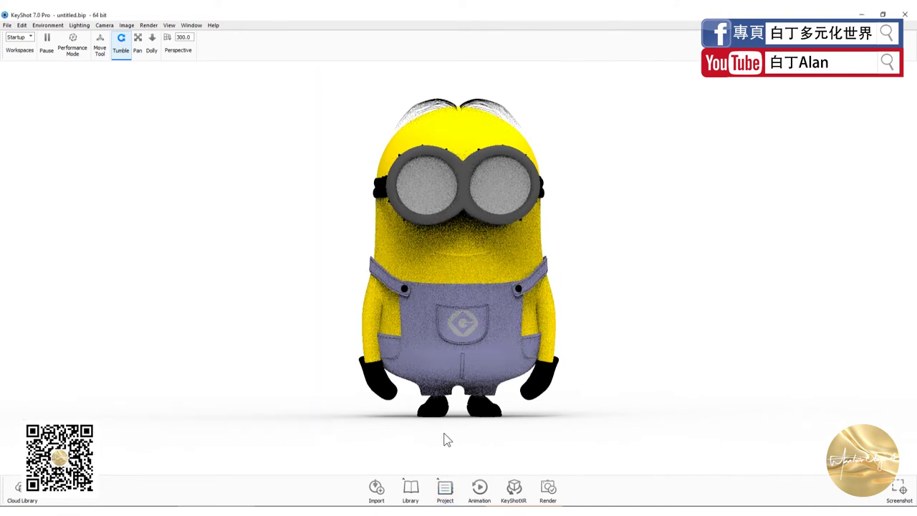
{"action": "left_click", "coordinate": [445, 489]}
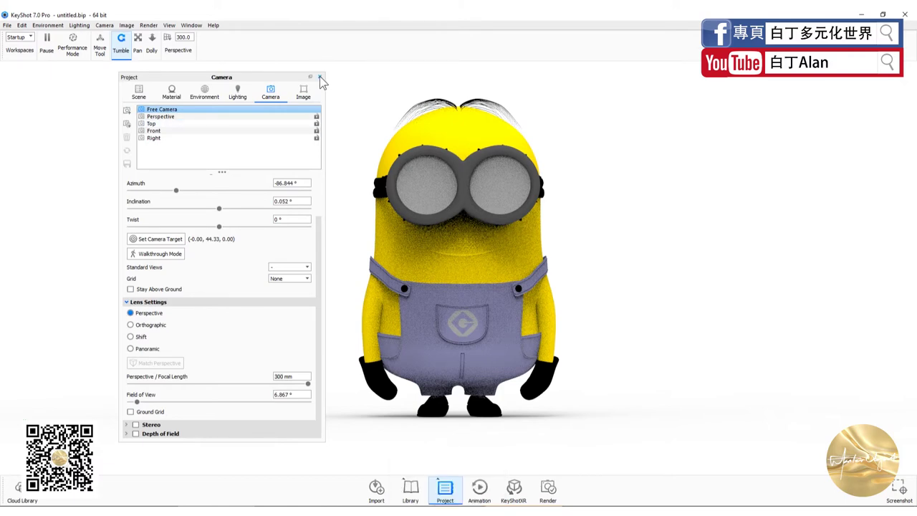
Step: Browse the Lighting, Camera, Environment, Material and Scene settings of the project
{"action": "left_click", "coordinate": [239, 93]}
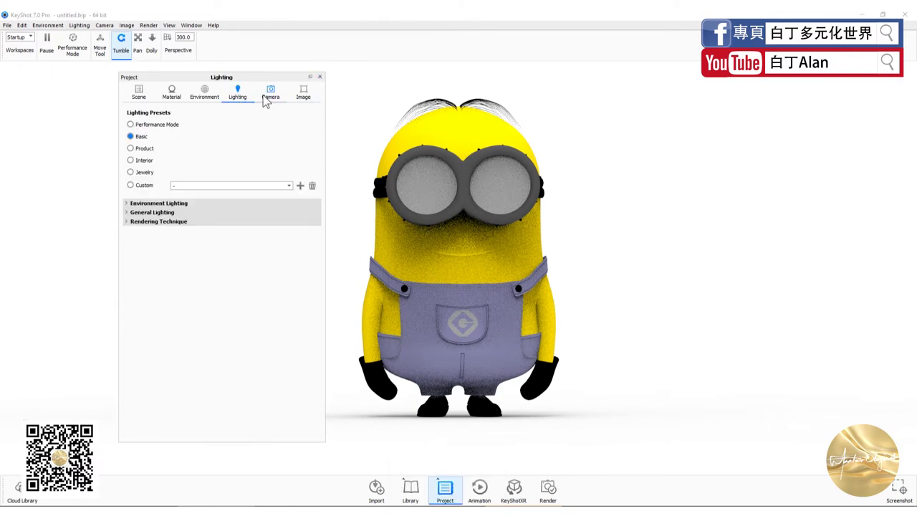
{"action": "left_click", "coordinate": [270, 92]}
{"action": "left_click", "coordinate": [204, 92]}
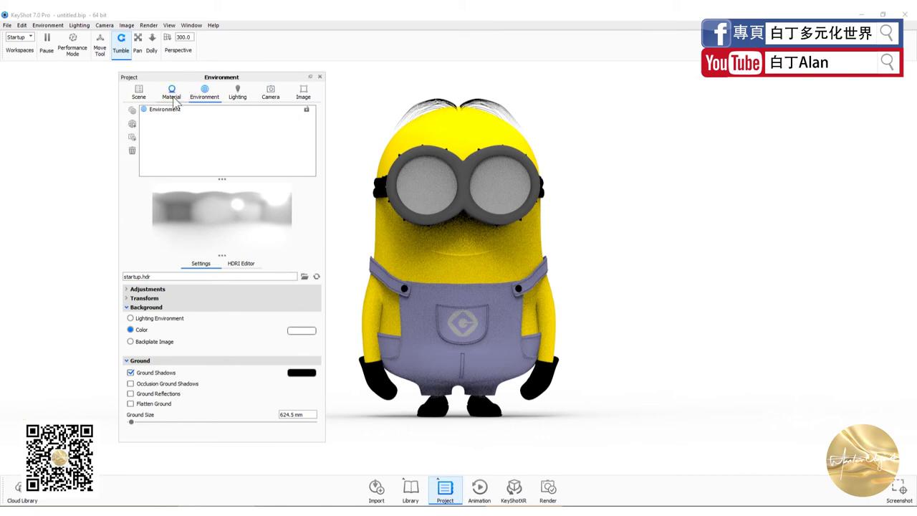
{"action": "left_click", "coordinate": [172, 94]}
{"action": "left_click", "coordinate": [141, 94]}
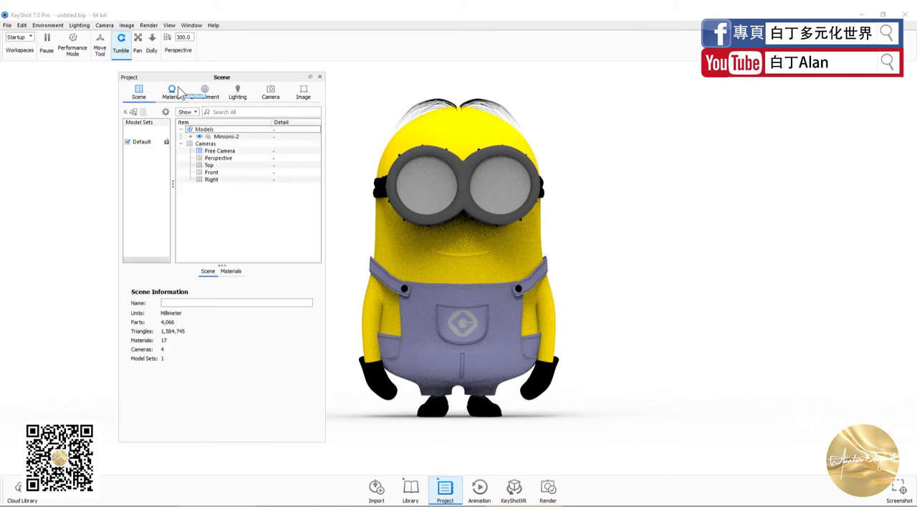
{"action": "left_click", "coordinate": [176, 92]}
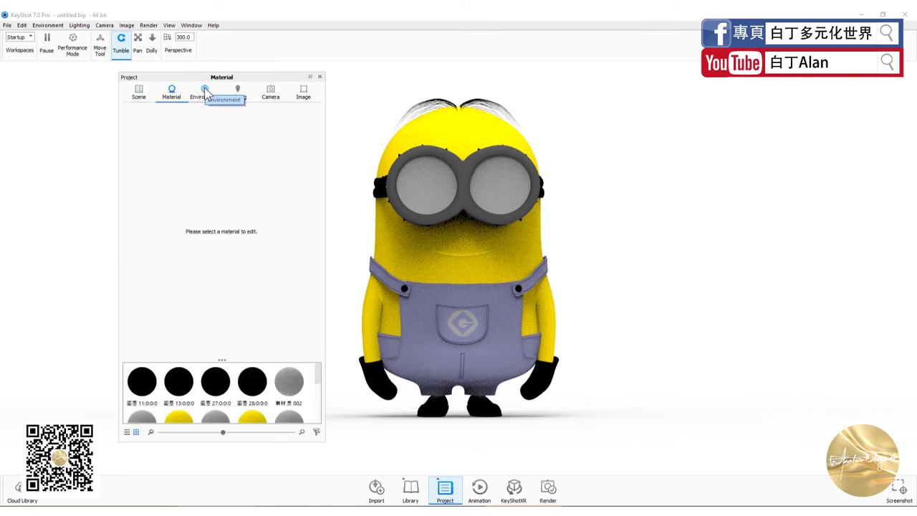
{"action": "left_click", "coordinate": [205, 93]}
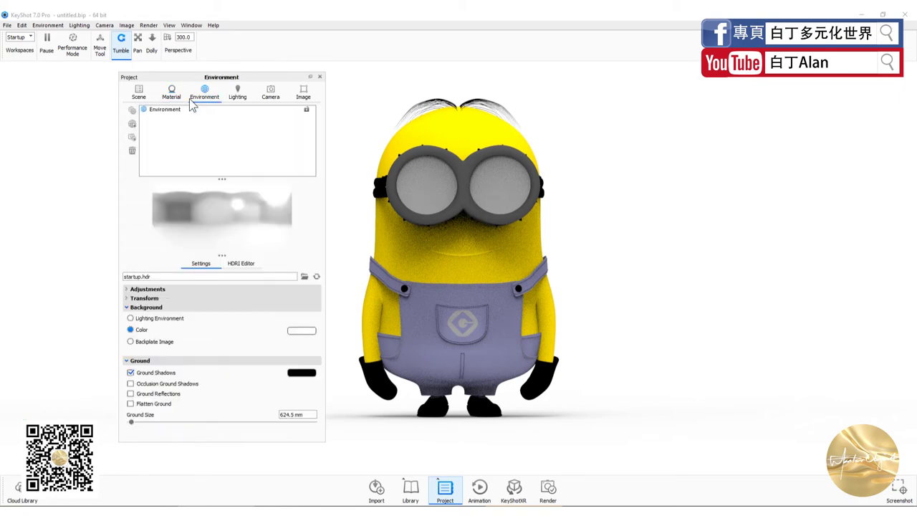
Step: Close the Project panel and tilt the camera to a slightly higher angle
{"action": "left_click", "coordinate": [321, 79]}
{"action": "left_click_drag", "start_coordinate": [406, 129], "coordinate": [407, 144]}
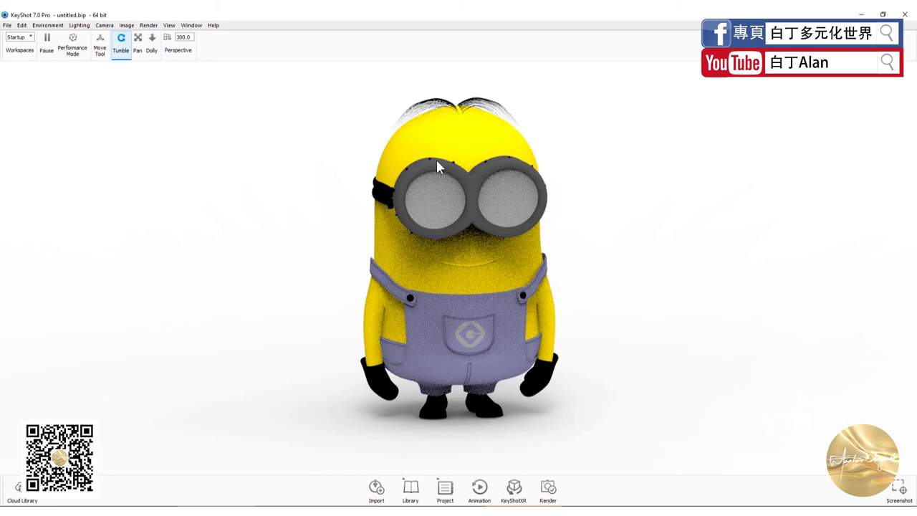
{"action": "left_click_drag", "start_coordinate": [434, 198], "coordinate": [435, 179]}
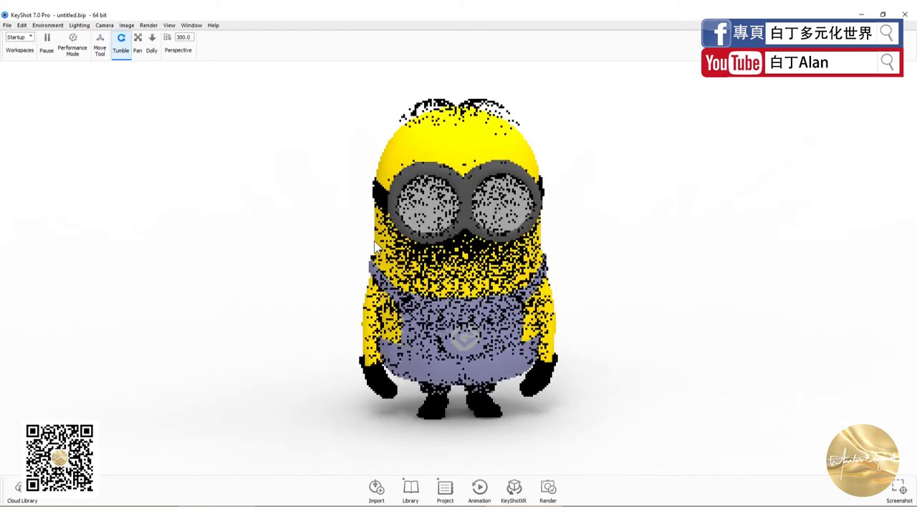
Step: Show the Library's Plastic materials beside the minion and orbit the view
{"action": "left_click", "coordinate": [411, 490]}
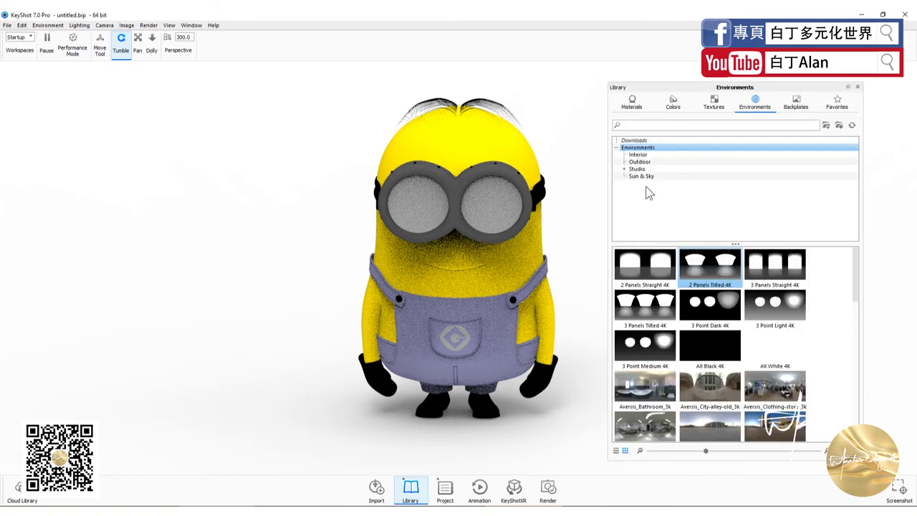
{"action": "left_click", "coordinate": [634, 104]}
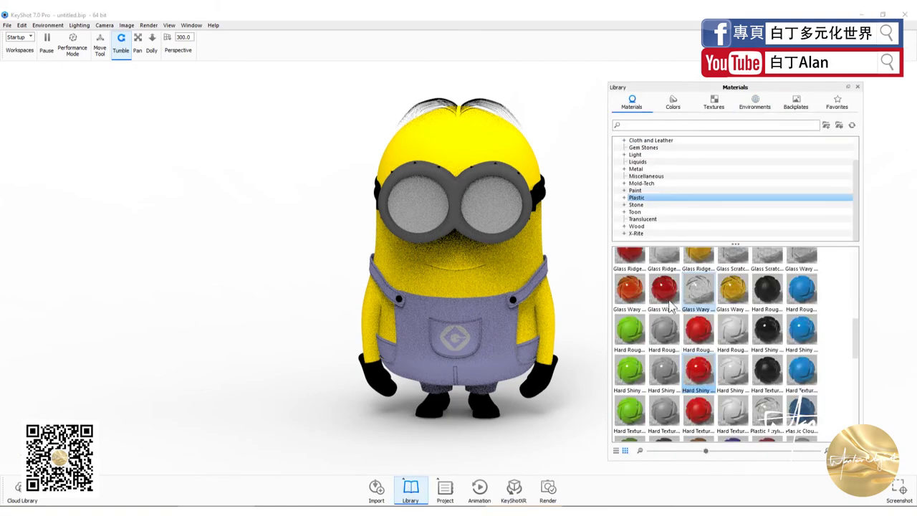
{"action": "left_click_drag", "start_coordinate": [503, 300], "coordinate": [456, 316]}
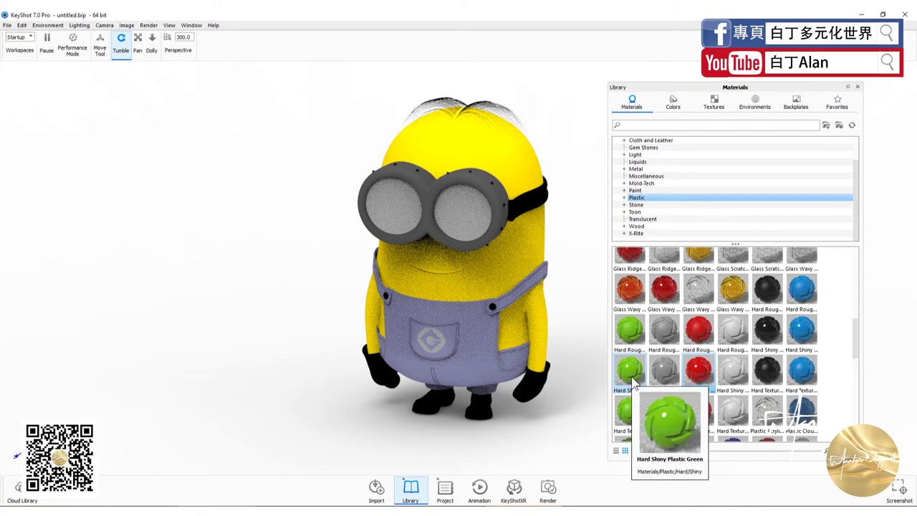
Step: Drop red, blue, then black Hard Shiny plastic onto the minion's body, ending on black
{"action": "mouse_move", "coordinate": [630, 370]}
{"action": "left_click_drag", "start_coordinate": [688, 370], "coordinate": [545, 342]}
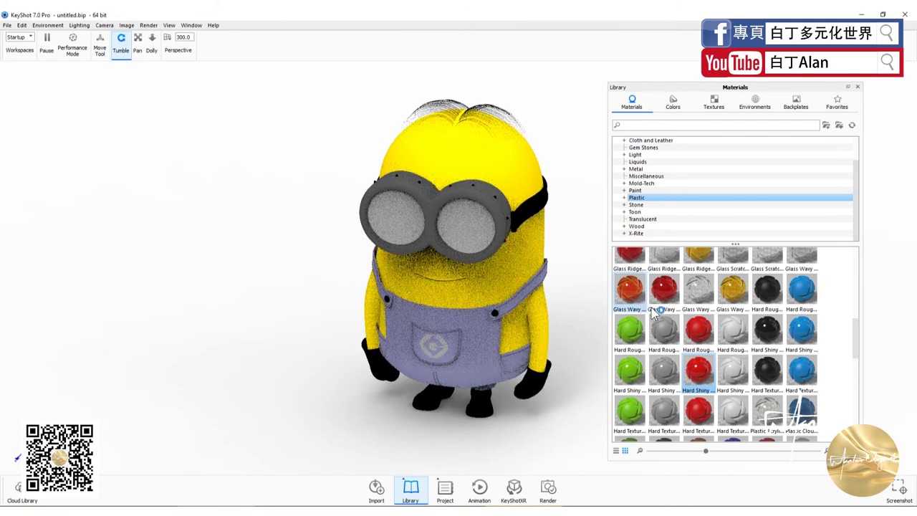
{"action": "mouse_move", "coordinate": [802, 330]}
{"action": "left_mouse_down"}
{"action": "mouse_move", "coordinate": [486, 315]}
{"action": "mouse_move", "coordinate": [491, 277]}
{"action": "left_mouse_up"}
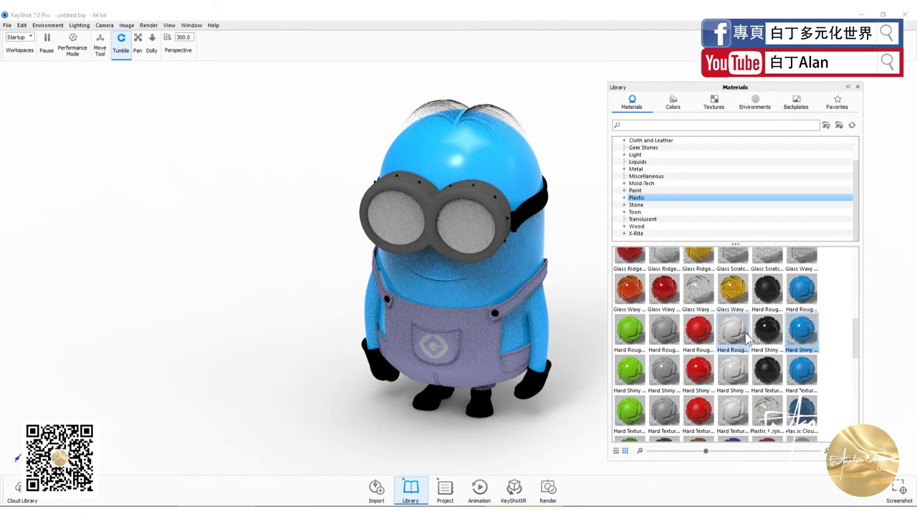
{"action": "left_click_drag", "start_coordinate": [767, 330], "coordinate": [482, 291]}
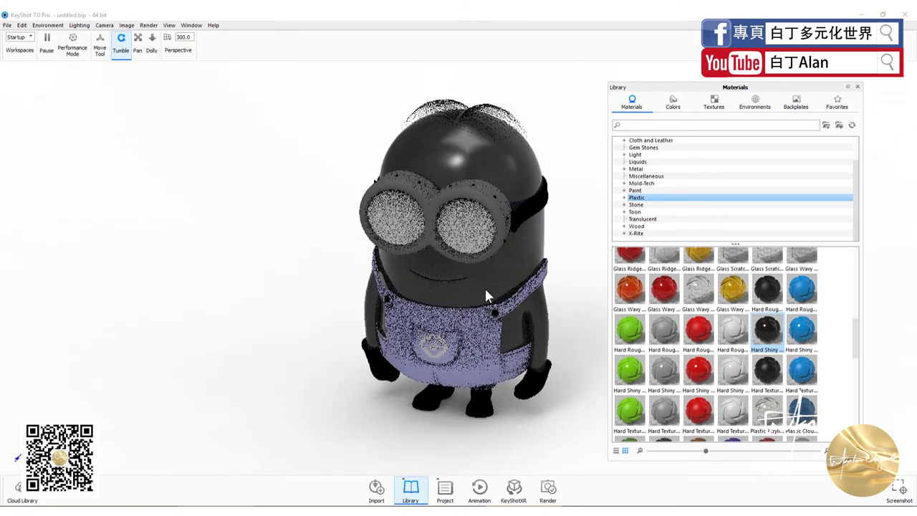